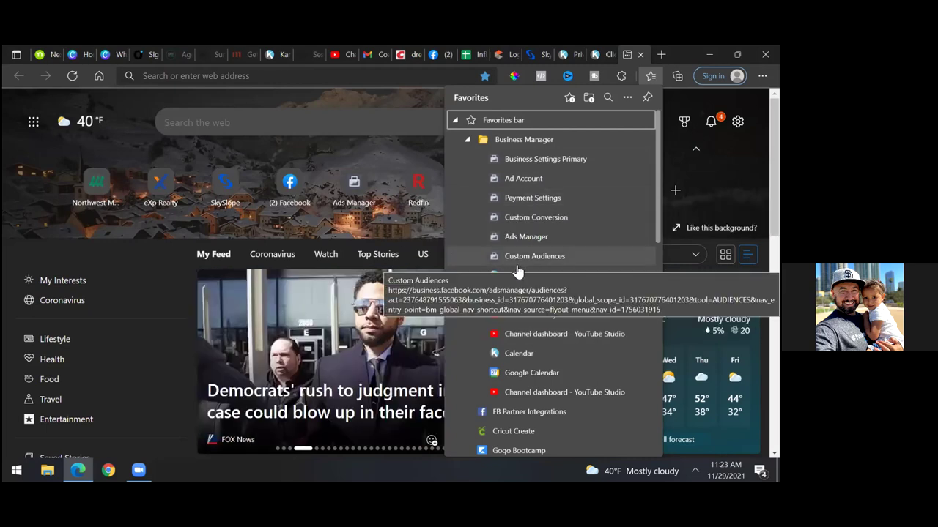
- Open the saved Custom Conversions page in Business Manager and decline the Microsoft Advertising offer
click(530, 220)
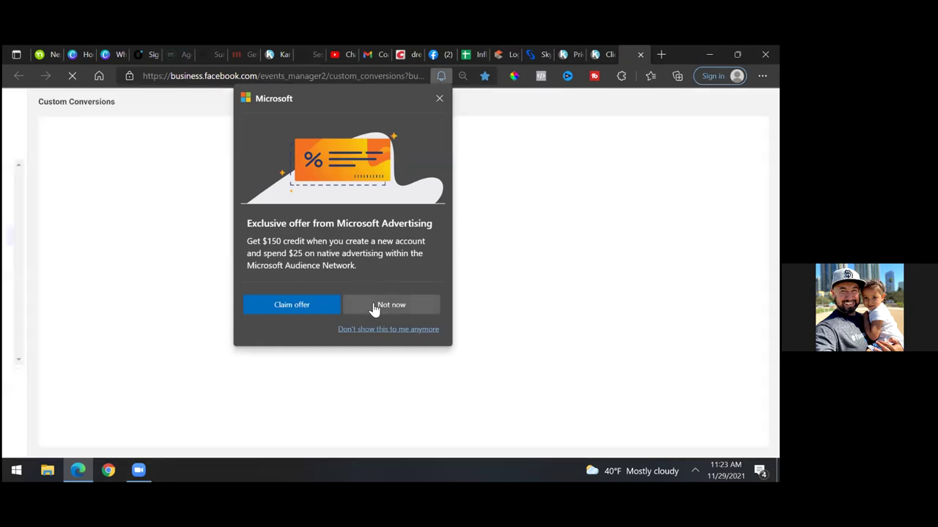
click(375, 307)
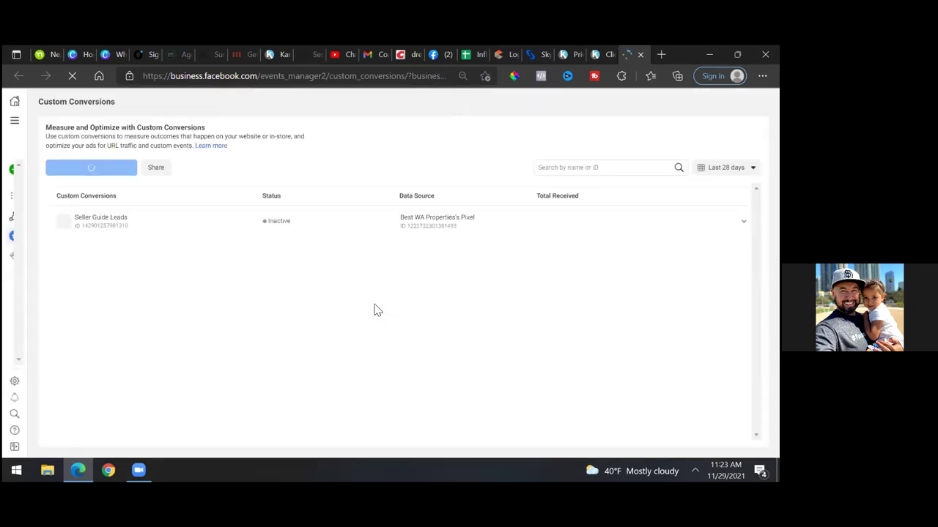
click(375, 308)
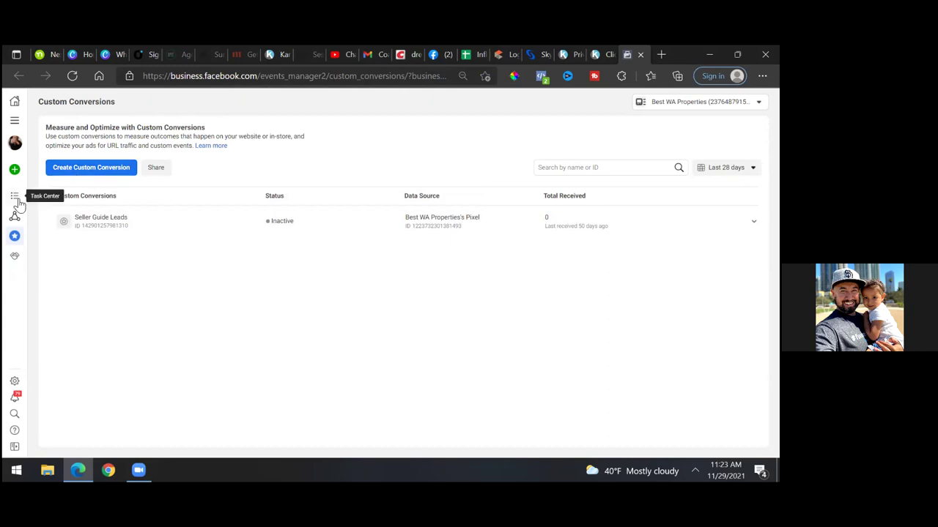
mouse_move(15, 196)
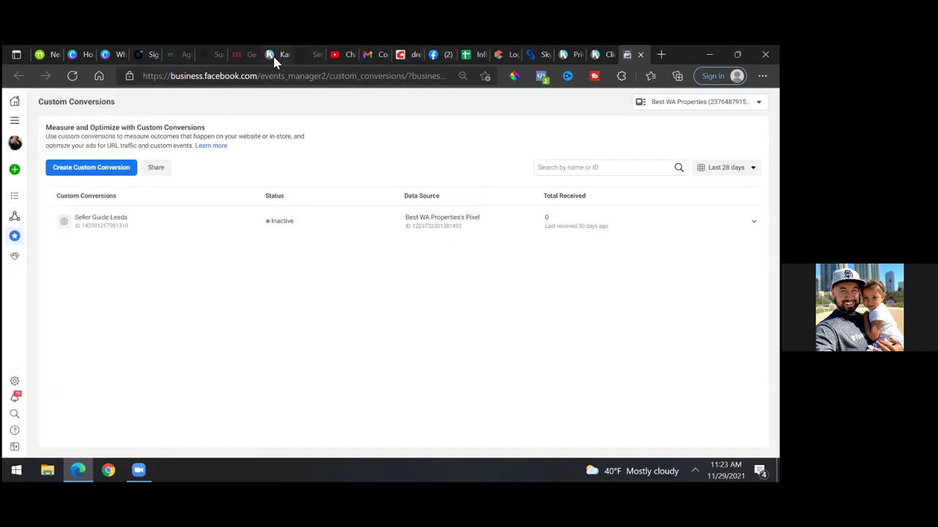
- Switch to the Kartra page editor, save the page's progress and dismiss the save dialog
click(274, 54)
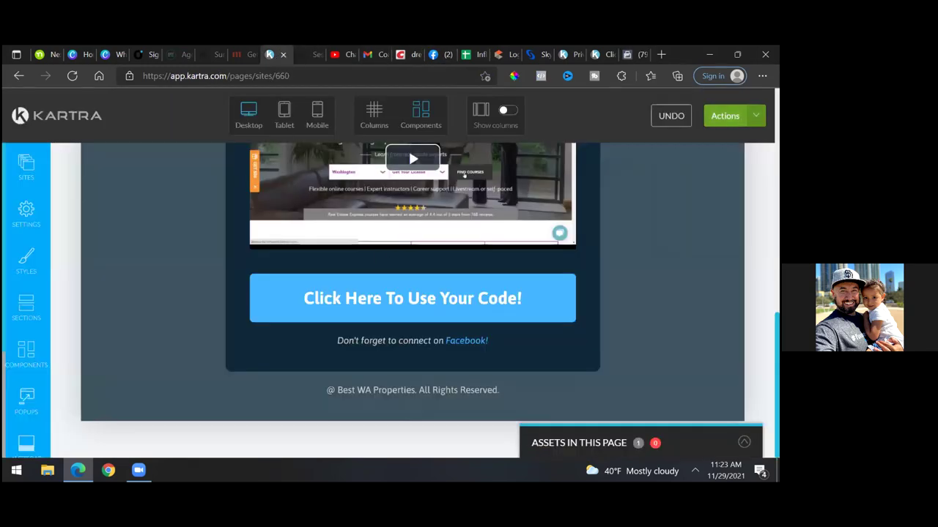
click(733, 115)
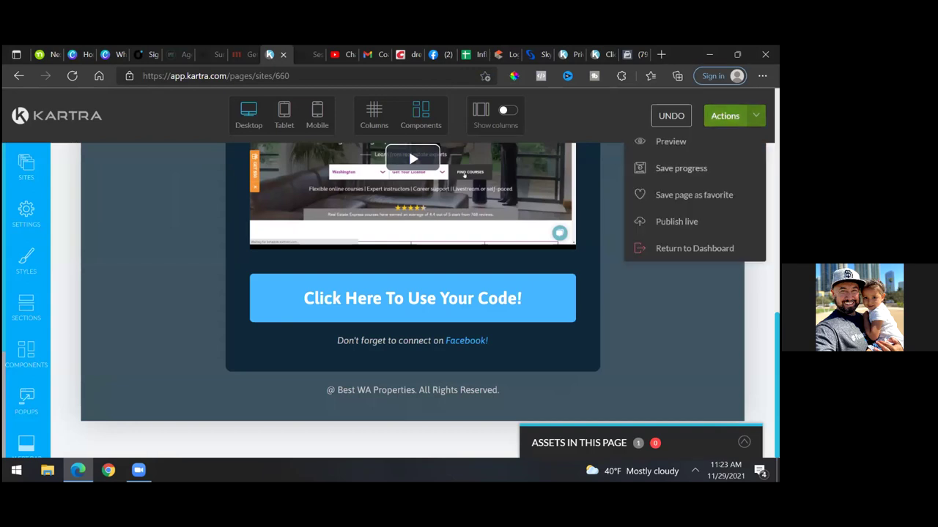
click(691, 168)
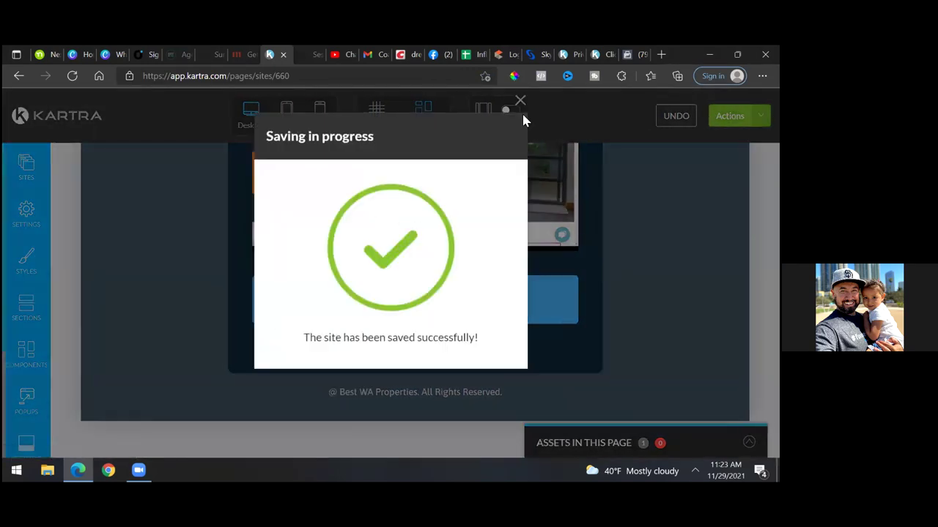
click(520, 102)
click(732, 116)
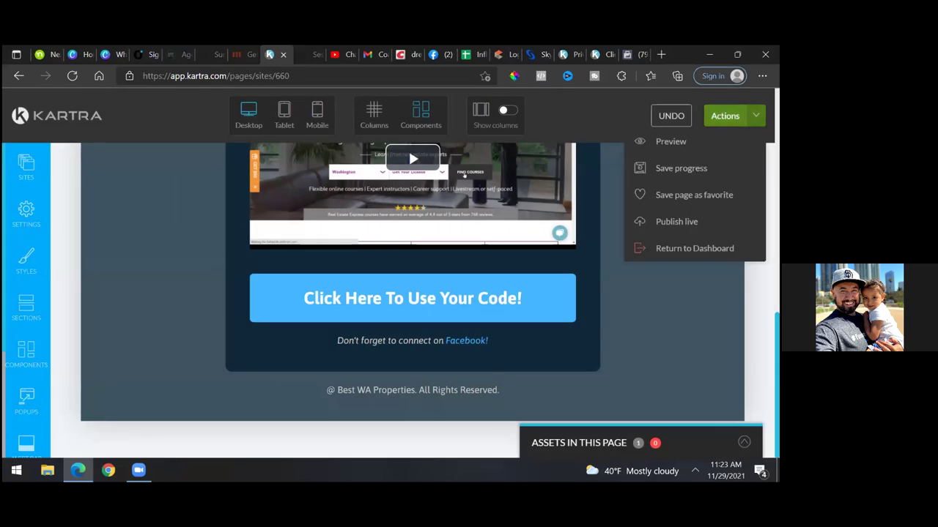
click(676, 221)
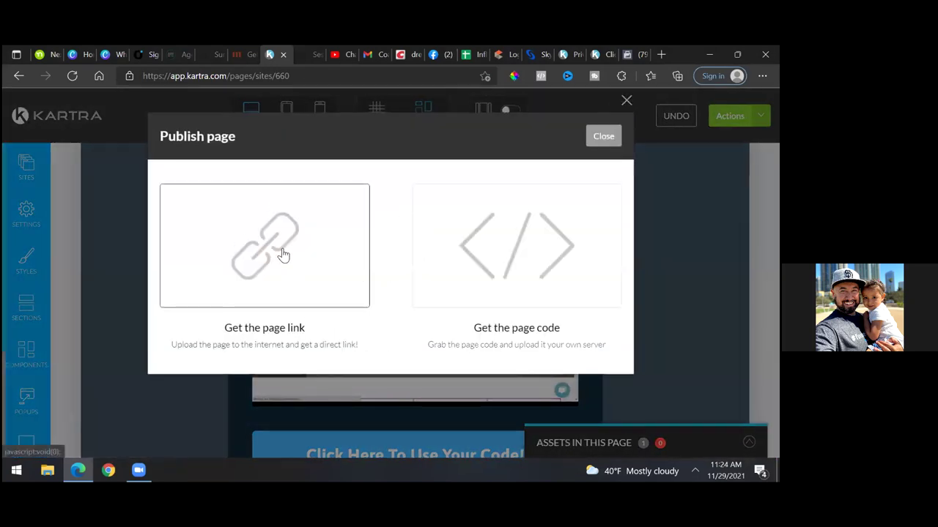
click(283, 253)
drag(410, 416, 212, 414)
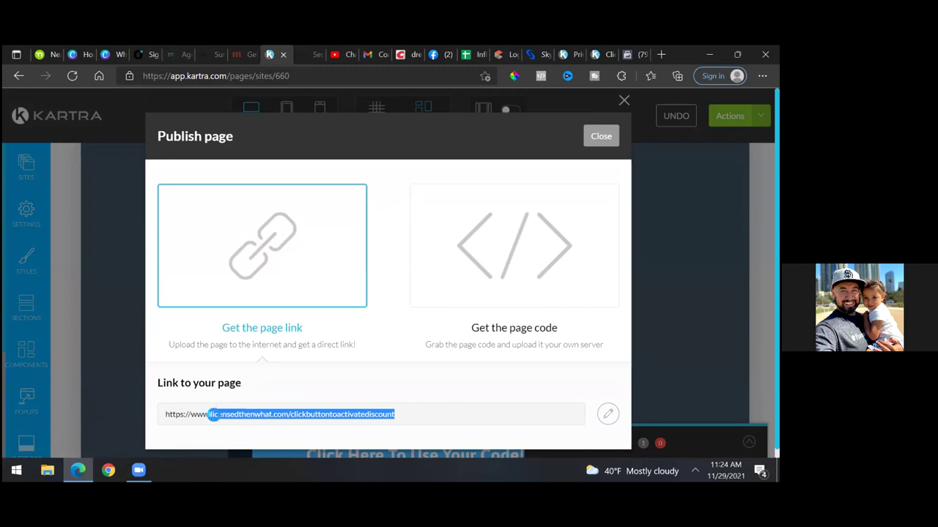
right_click(212, 415)
click(287, 141)
click(601, 136)
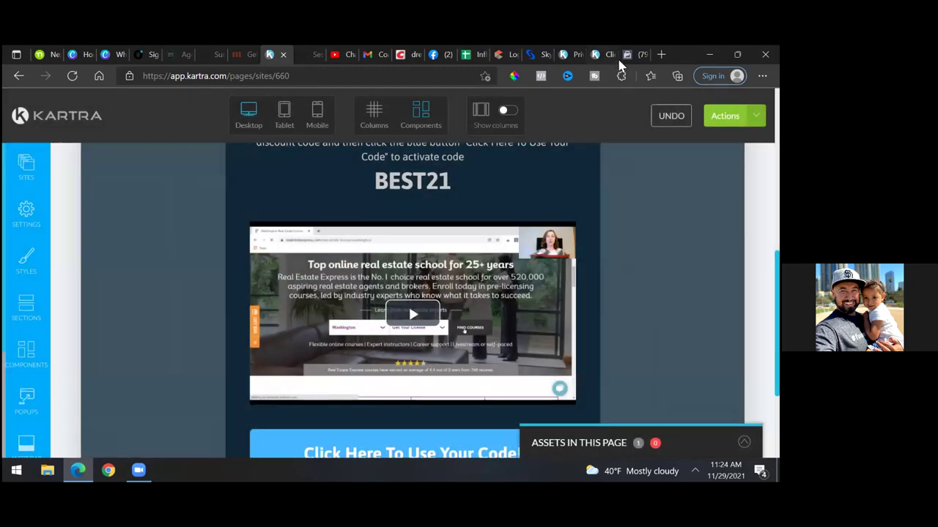
- Start a custom conversion in Facebook Events Manager with Lead as standard event and a URL-contains rule for licensedthenwhat.com/clickbuttontoactivatediscount
click(627, 55)
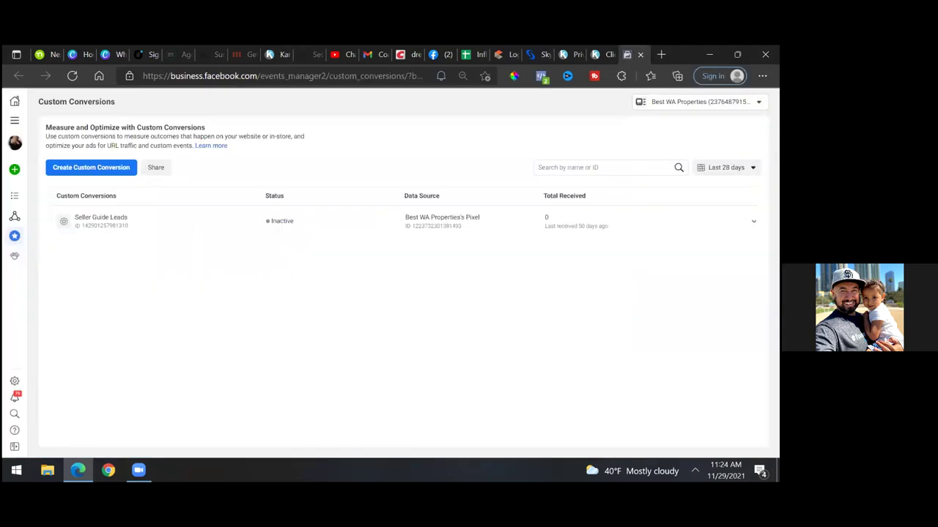
mouse_move(22, 254)
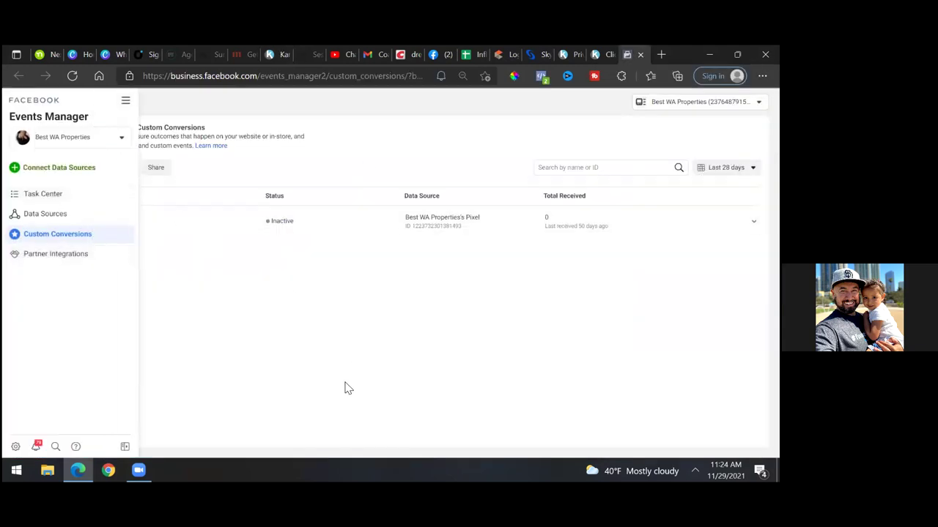
click(102, 176)
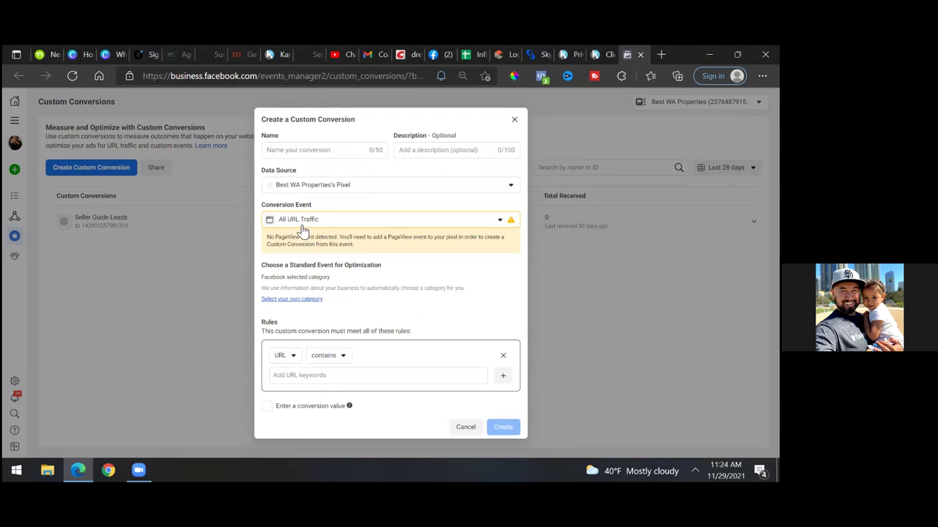
click(293, 299)
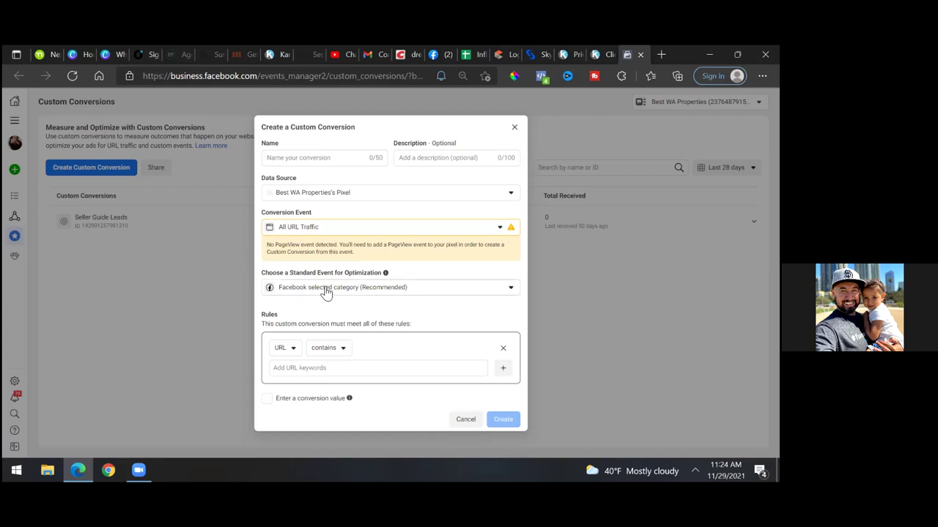
click(327, 292)
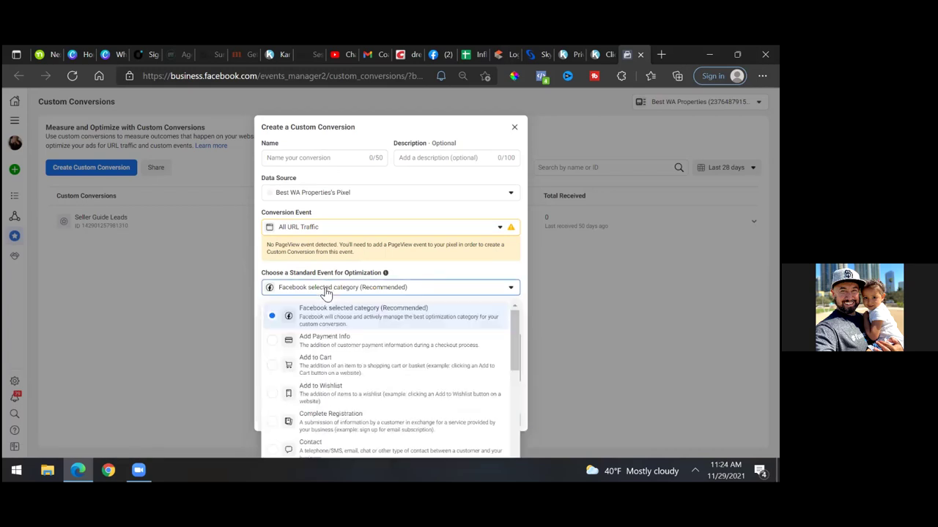
drag(513, 335, 509, 408)
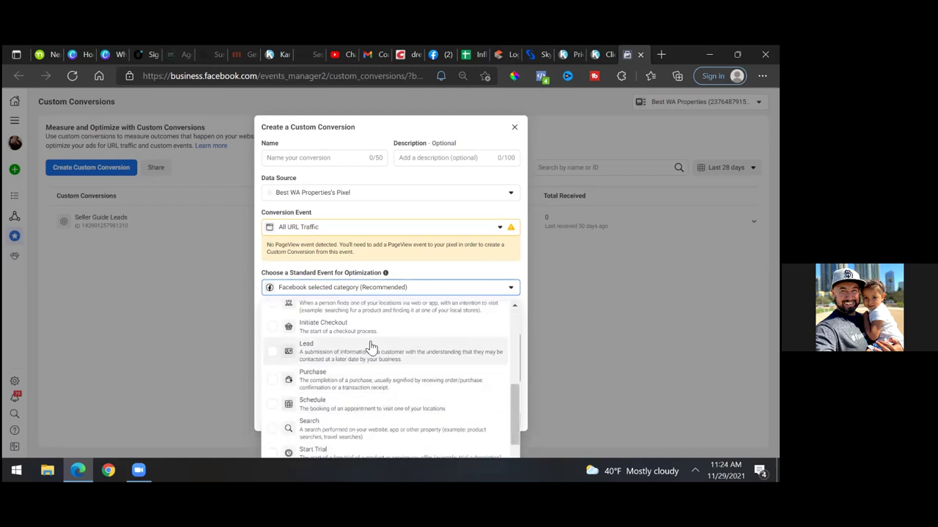
click(347, 359)
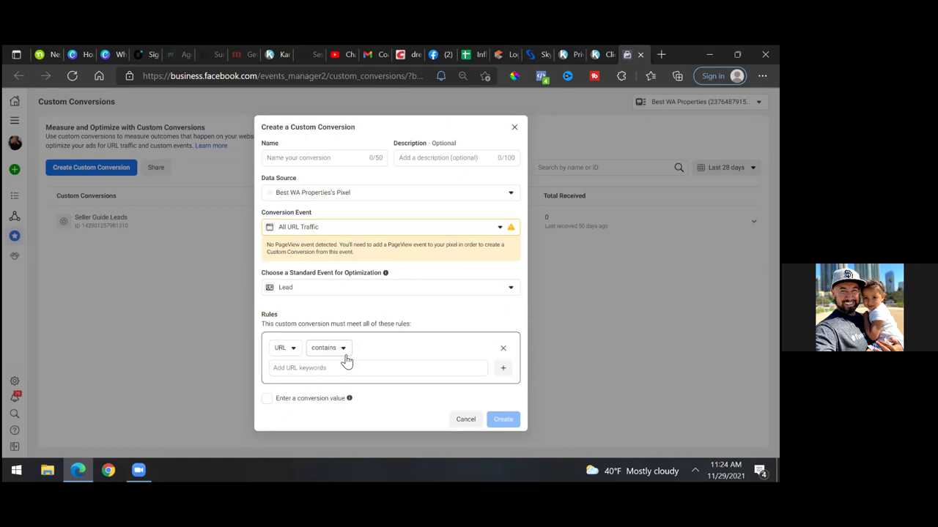
click(290, 368)
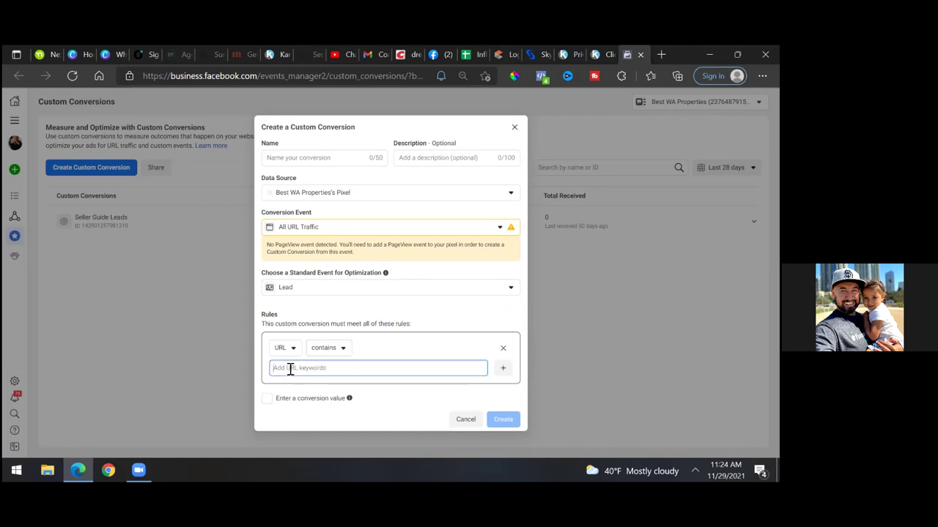
key(ctrl+v)
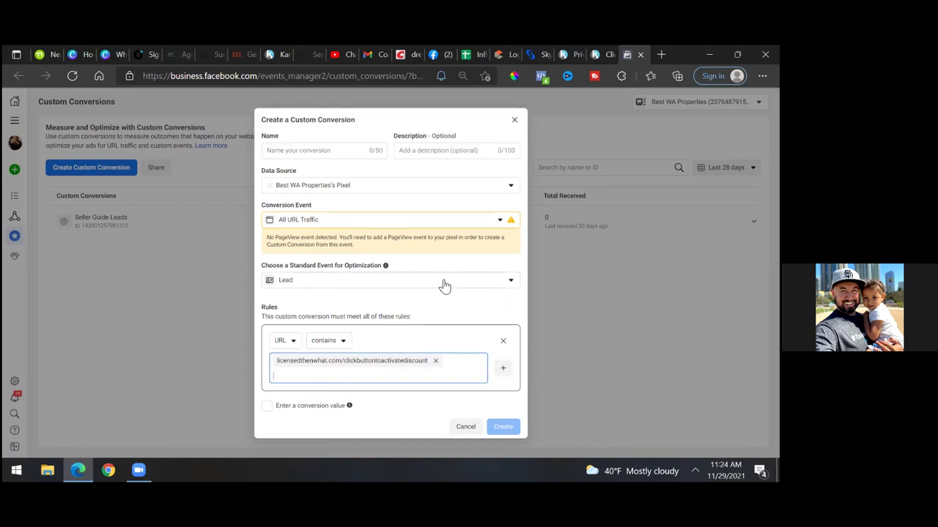
- Name the conversion Realestate Express Leads, create it and go to its web configurations
click(328, 154)
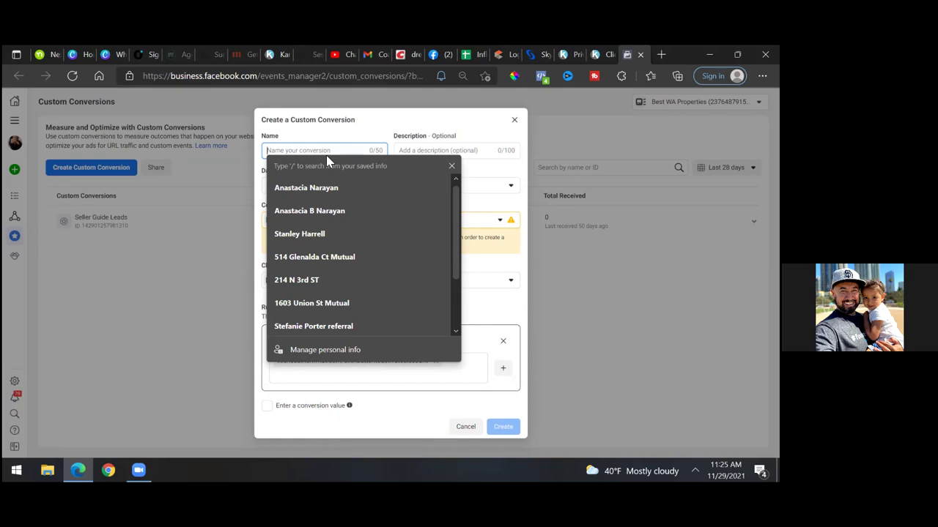
text(Realest)
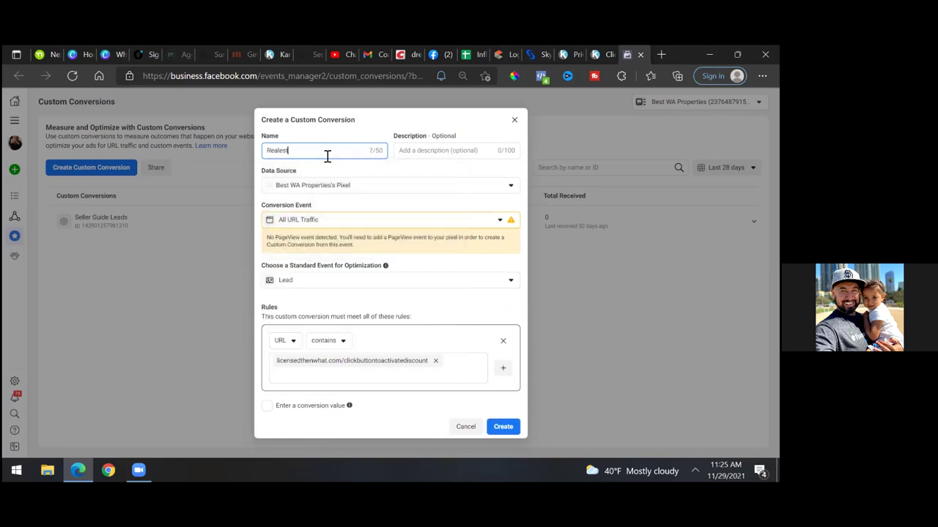
text(ate Express Leads)
click(504, 427)
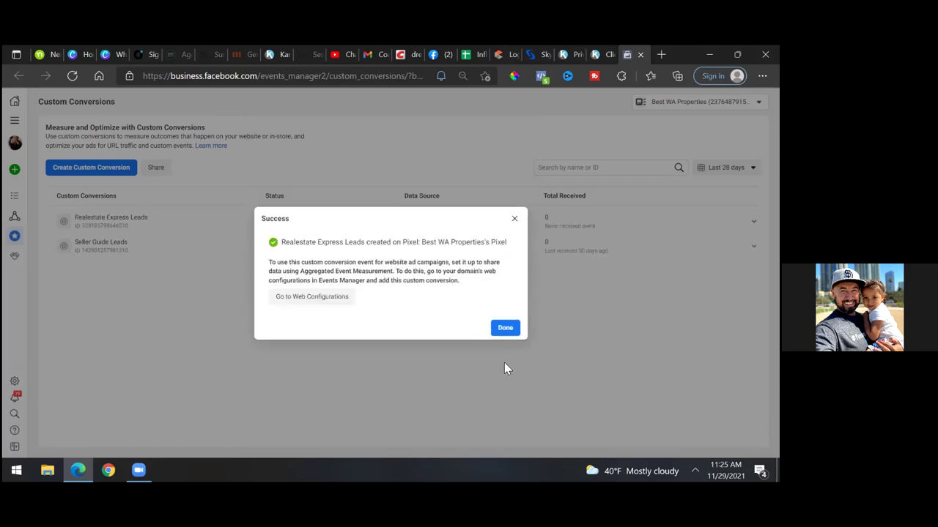
click(322, 296)
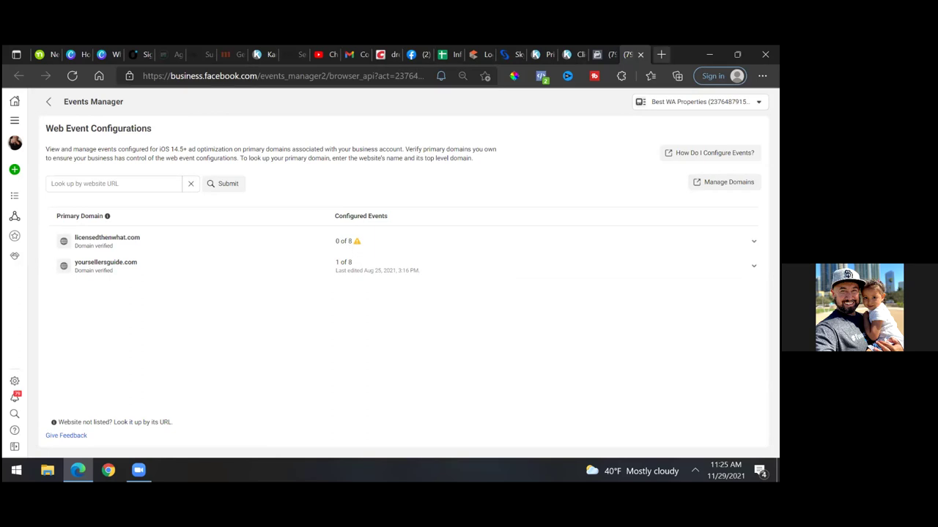
- View the published licensedthenwhat.com/clickbuttontoactivatediscount page in a new browser tab and return to Web Event Configurations
click(660, 54)
key(ctrl+v)
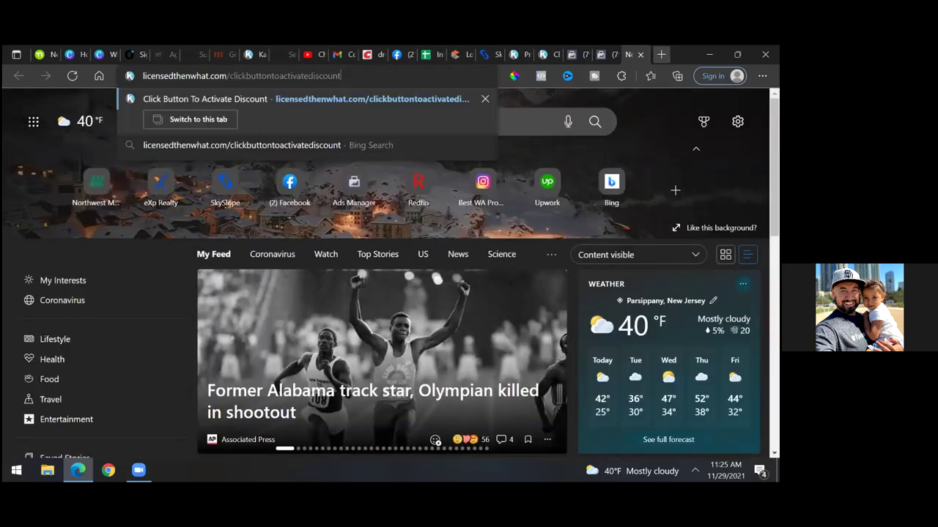
key(Return)
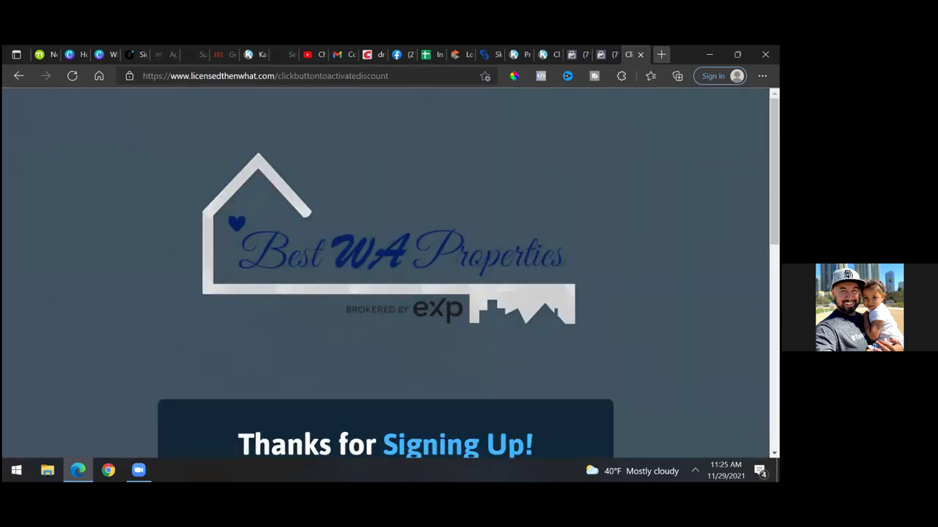
scroll(386, 275, down, 2)
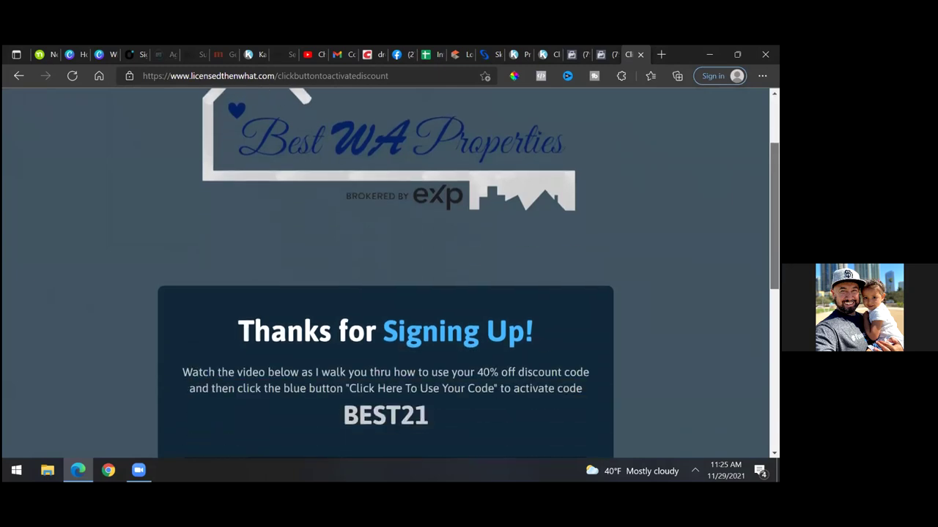
click(611, 56)
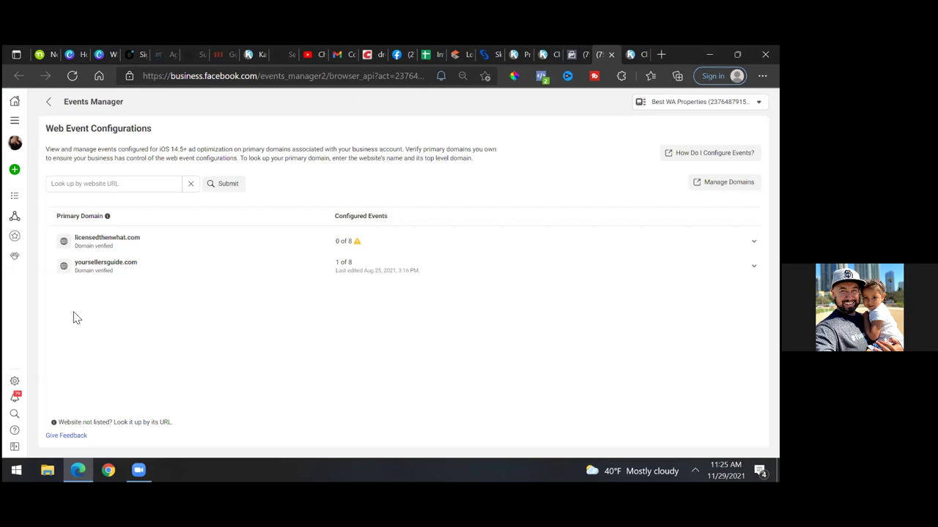
- Open the web event configuration of the licensedthenwhat.com domain for editing
click(115, 249)
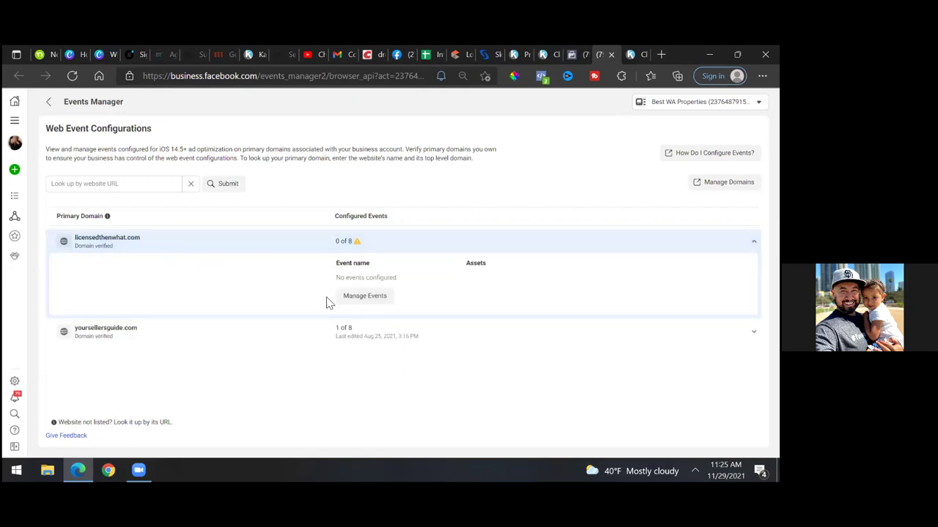
click(360, 308)
click(509, 314)
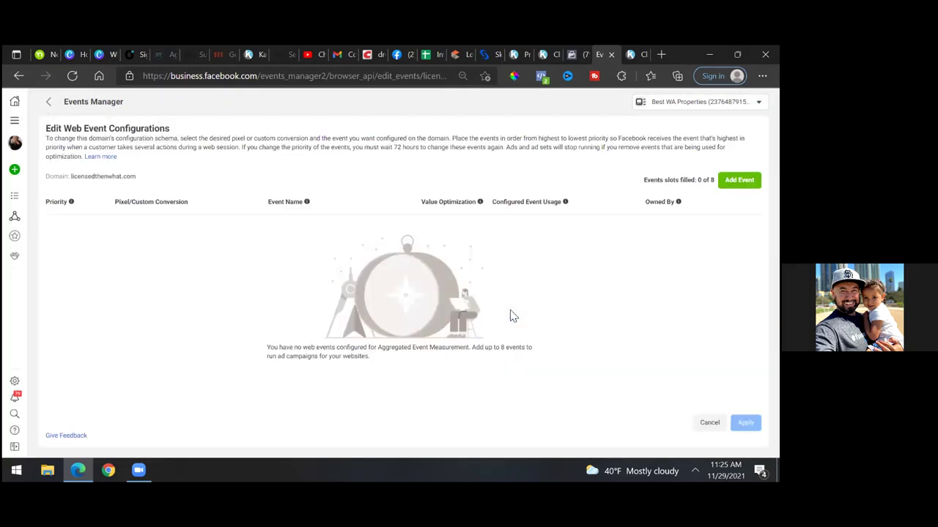
- Add an event to the domain using Custom Conversion as its source and Realestate Express Leads as the event name
click(739, 180)
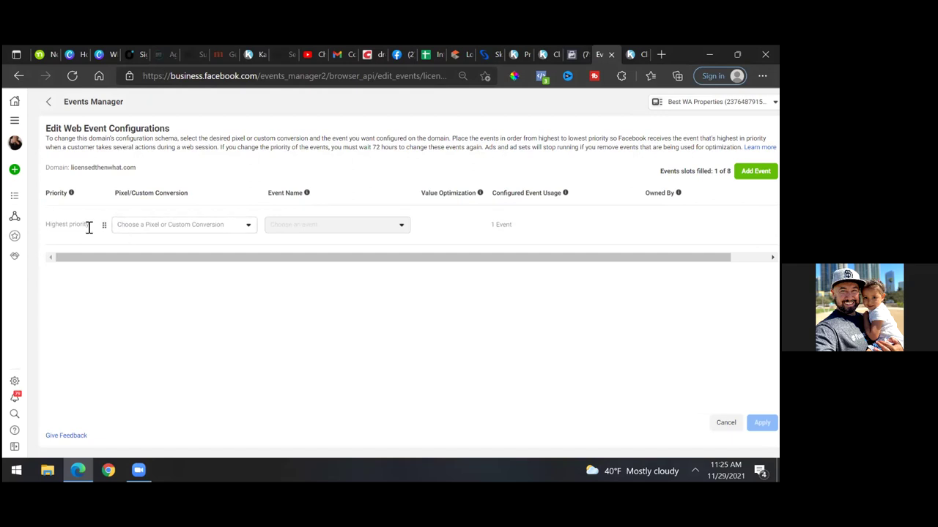
click(136, 227)
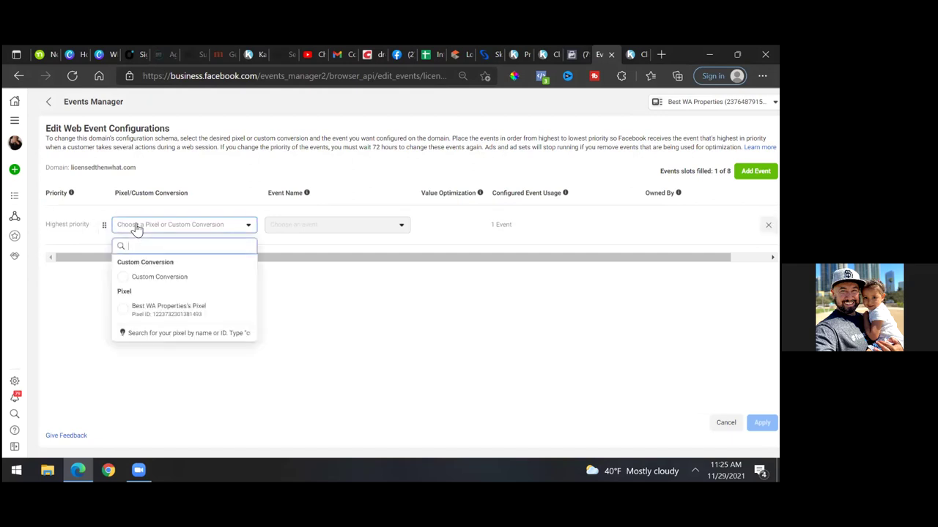
click(126, 282)
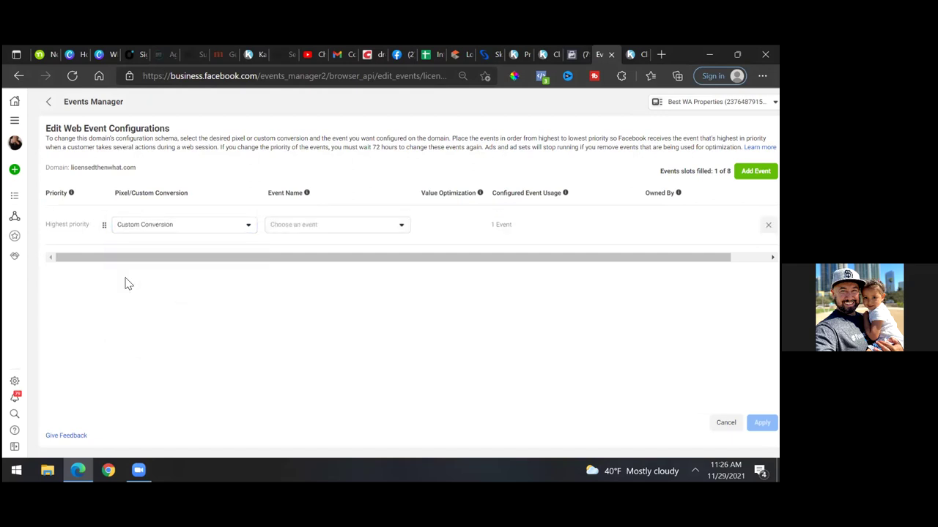
click(308, 226)
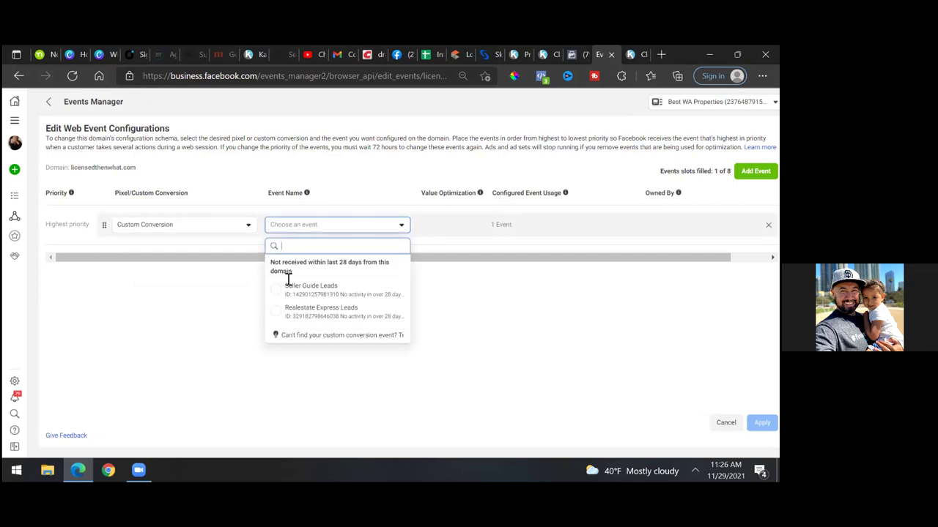
click(277, 311)
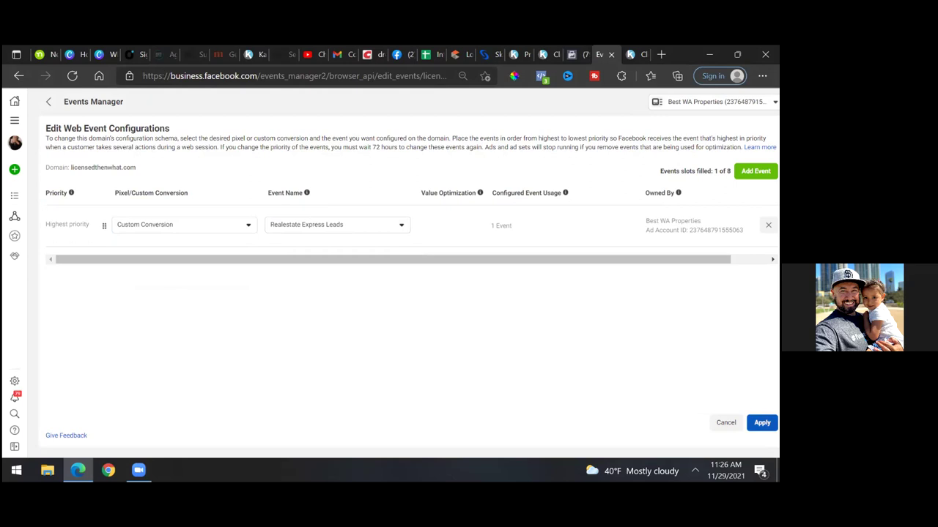
- Apply the licensedthenwhat.com event configuration with Realestate Express Leads as highest priority and confirm the changes
click(761, 422)
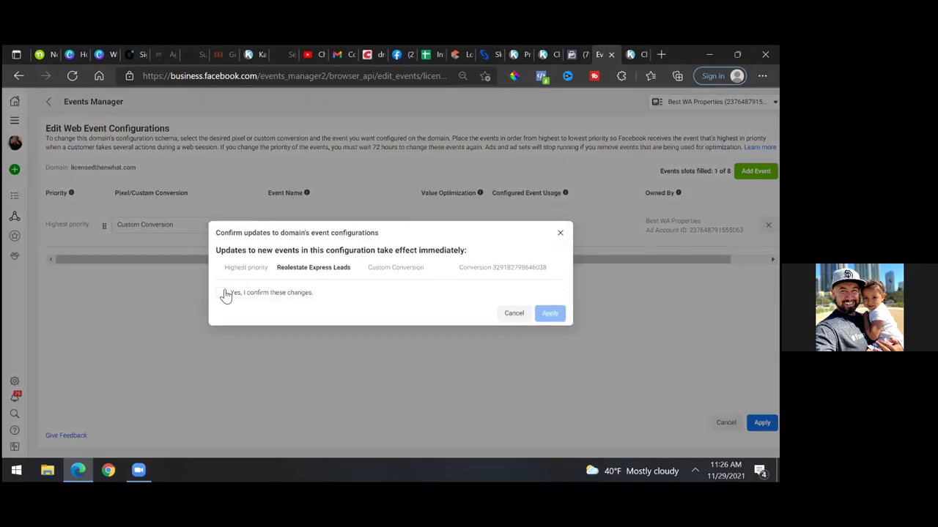
click(226, 293)
click(550, 314)
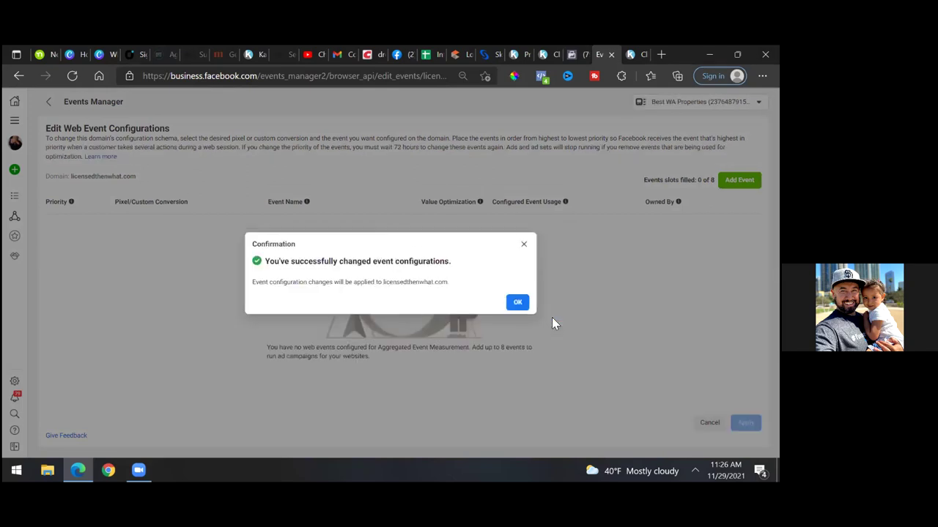
click(516, 304)
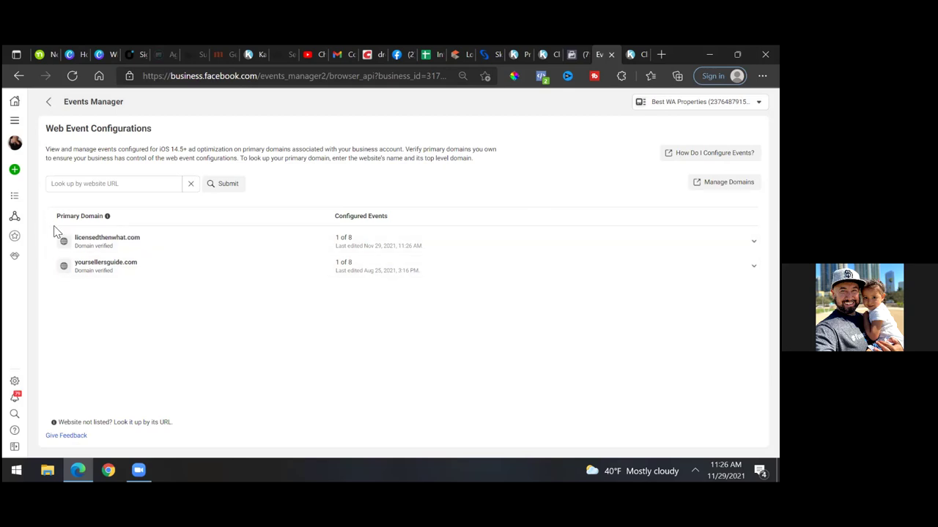
- Check the Custom Conversions list and reload the published licensedthenwhat.com/clickbuttontoactivatediscount page
click(576, 54)
click(505, 328)
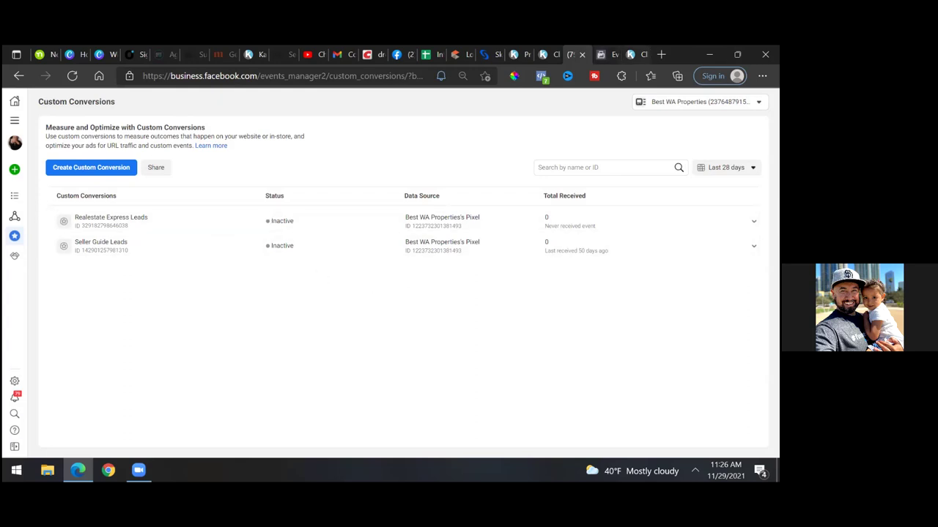
click(638, 54)
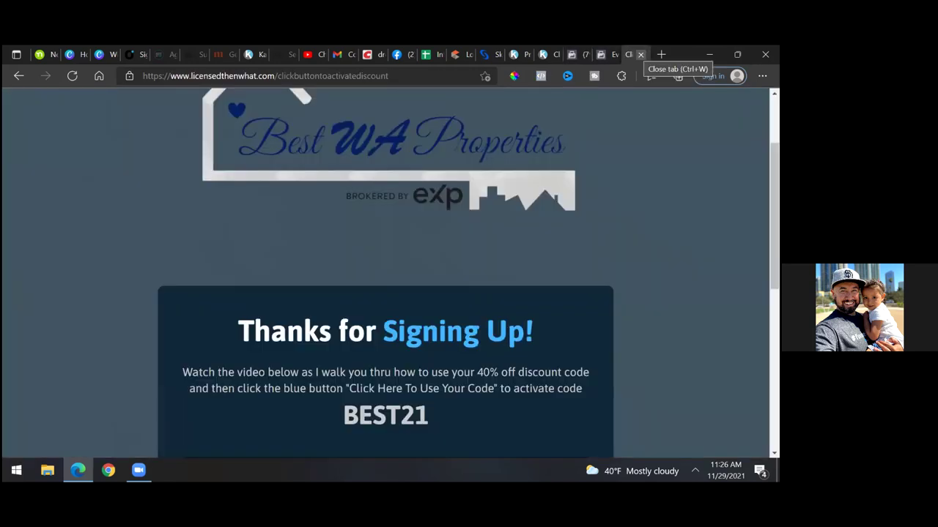
click(76, 72)
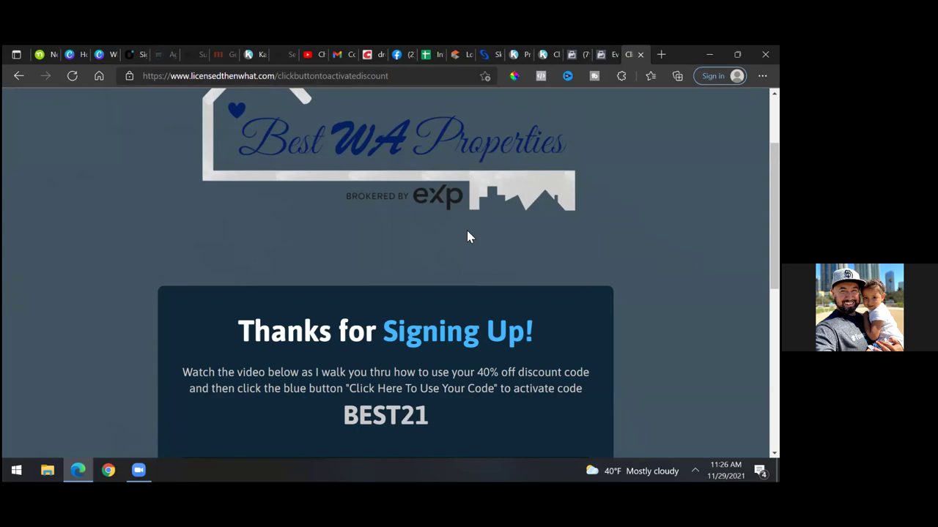
click(576, 54)
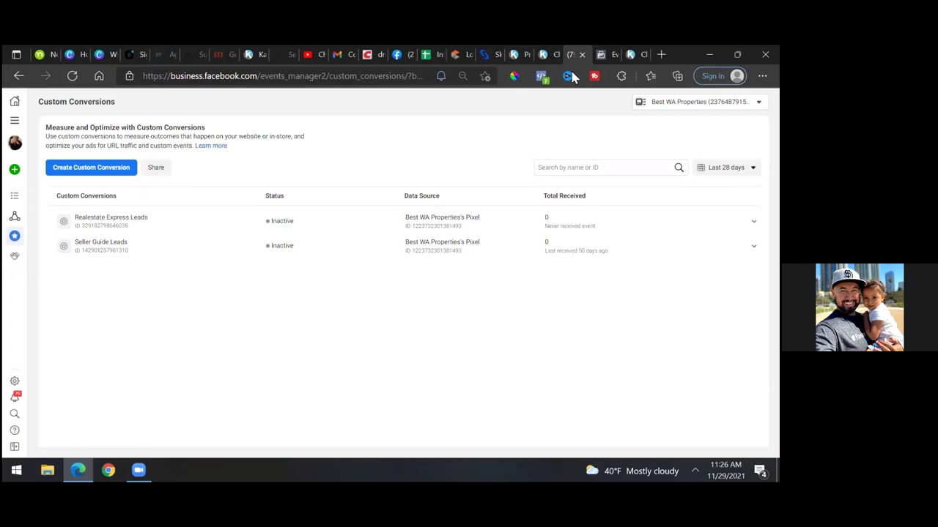
mouse_move(14, 198)
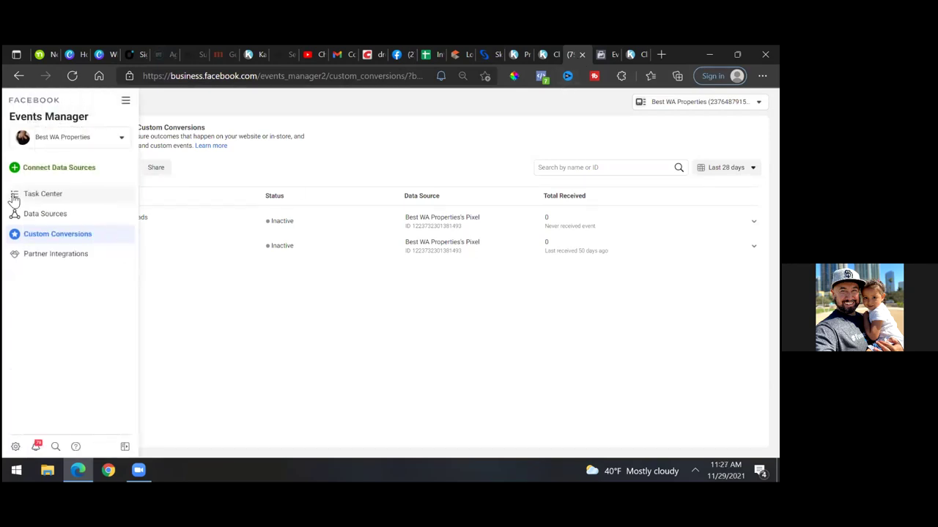
click(125, 105)
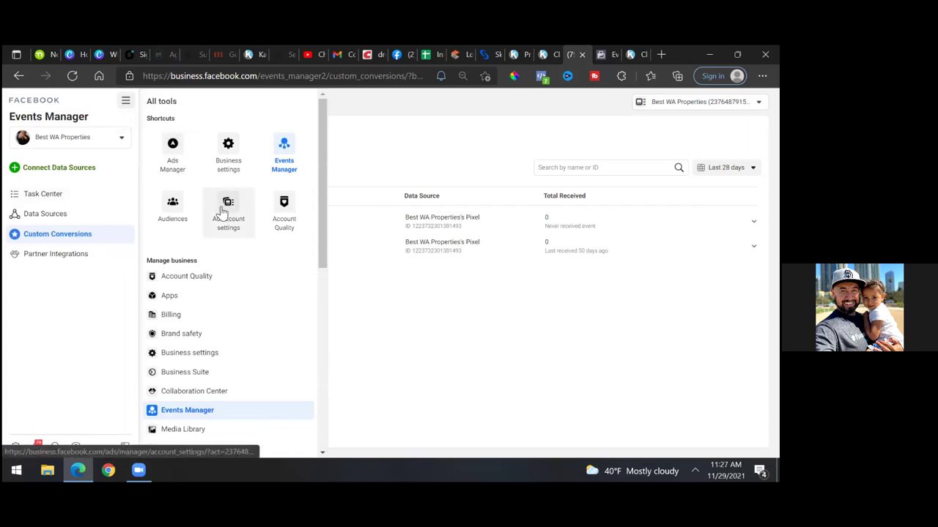
click(276, 165)
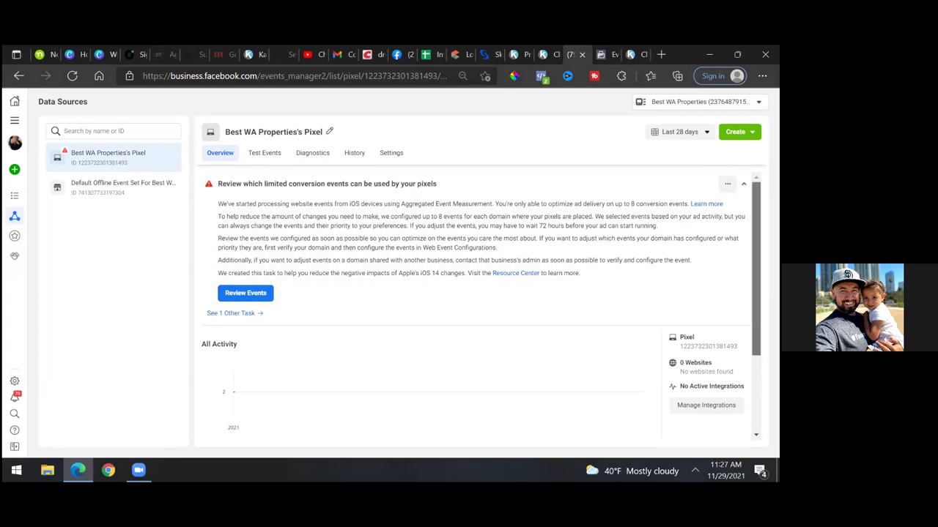
- Add events to the pixel from a new website, choose manual code installation and copy the base code
scroll(482, 307, down, 2)
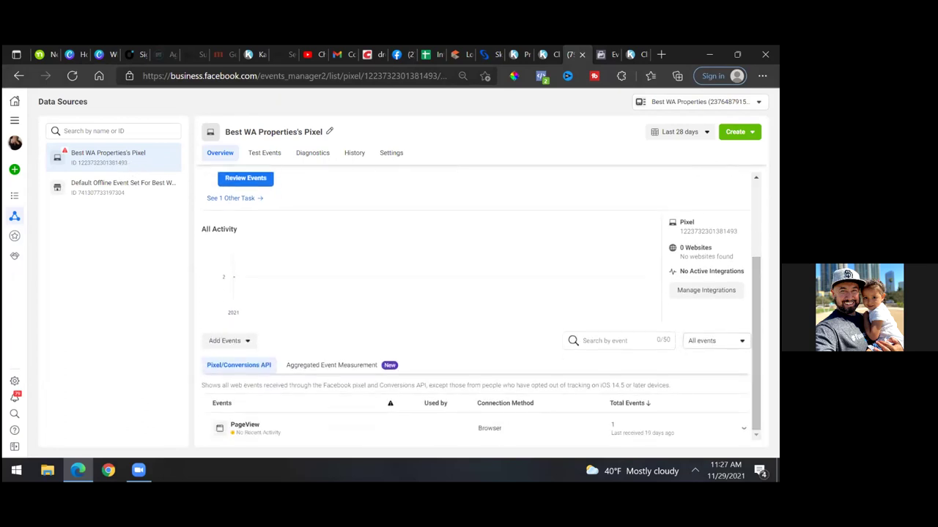
click(251, 344)
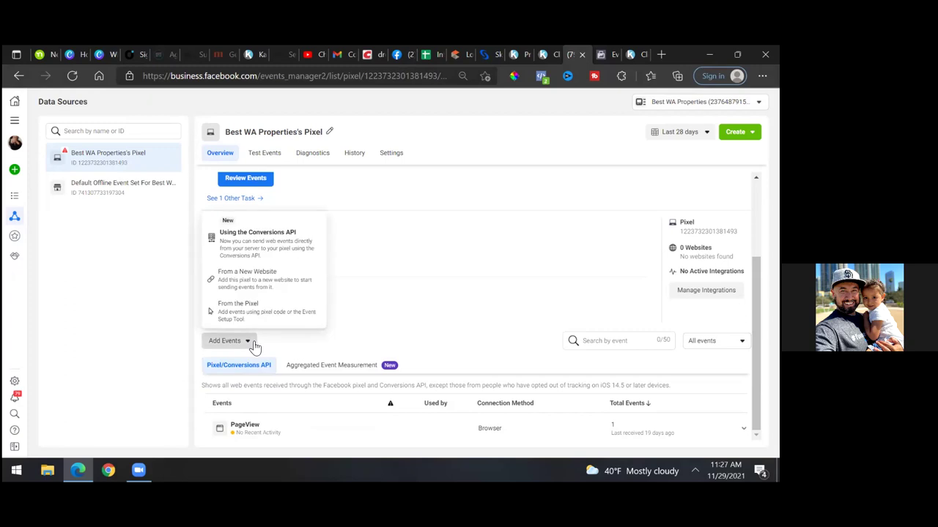
click(261, 271)
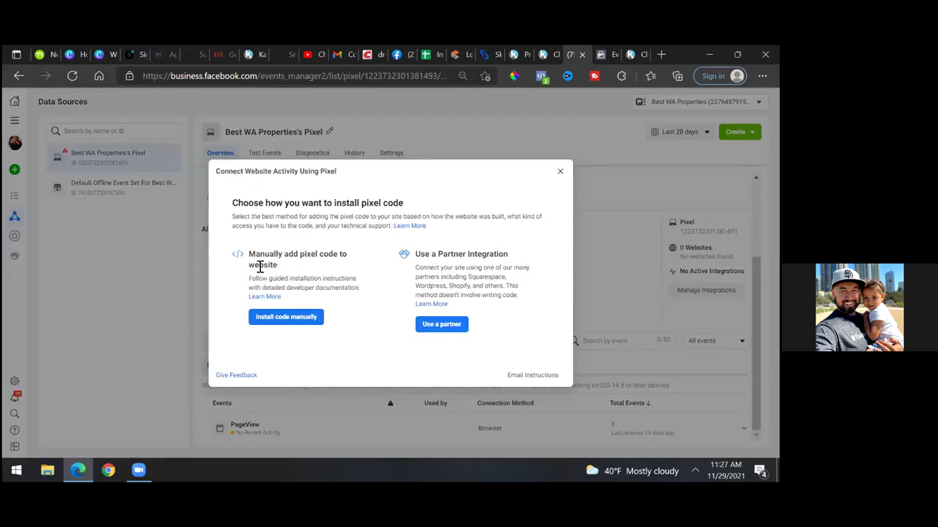
click(279, 319)
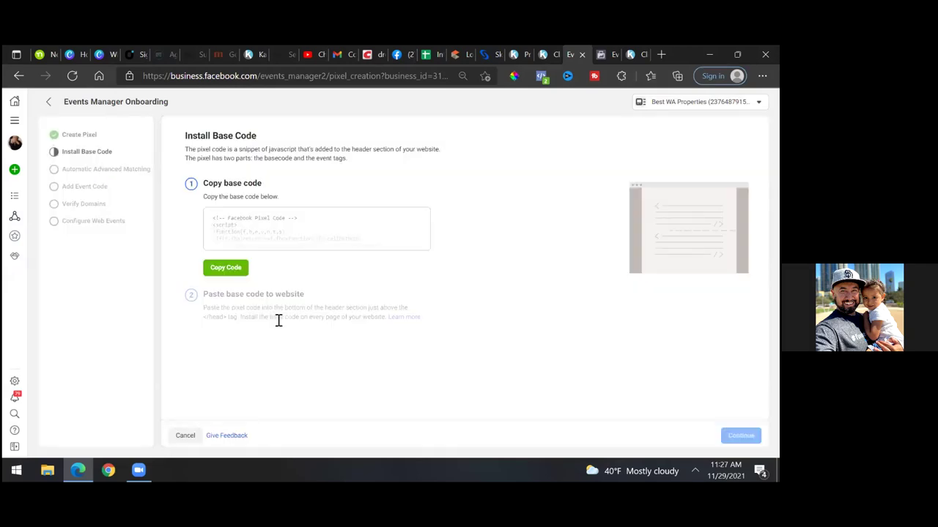
click(228, 270)
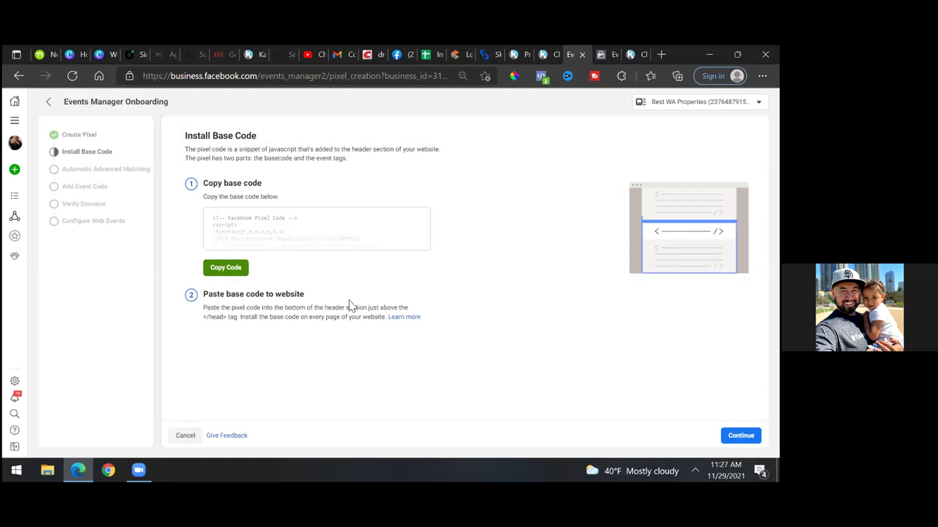
- Switch to the Kartra page editor and open the thank-you page's Tracking Code settings
click(623, 55)
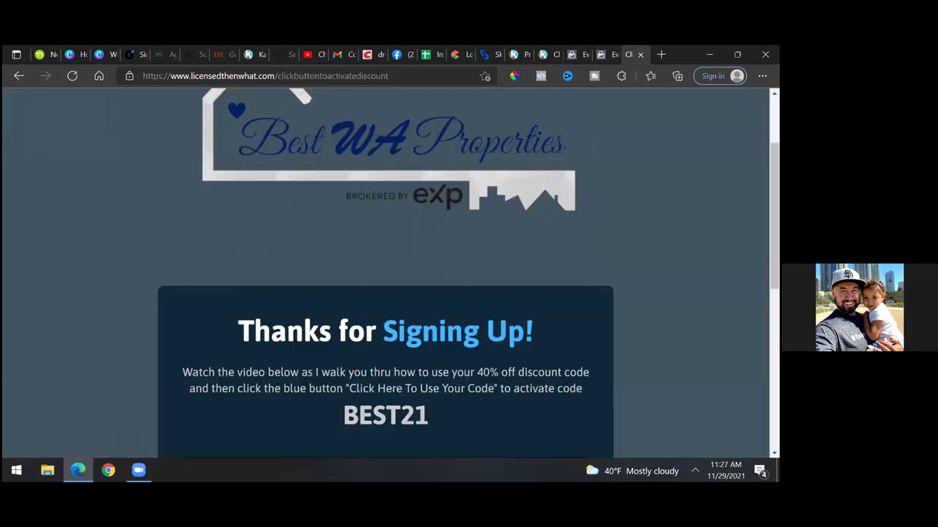
click(252, 55)
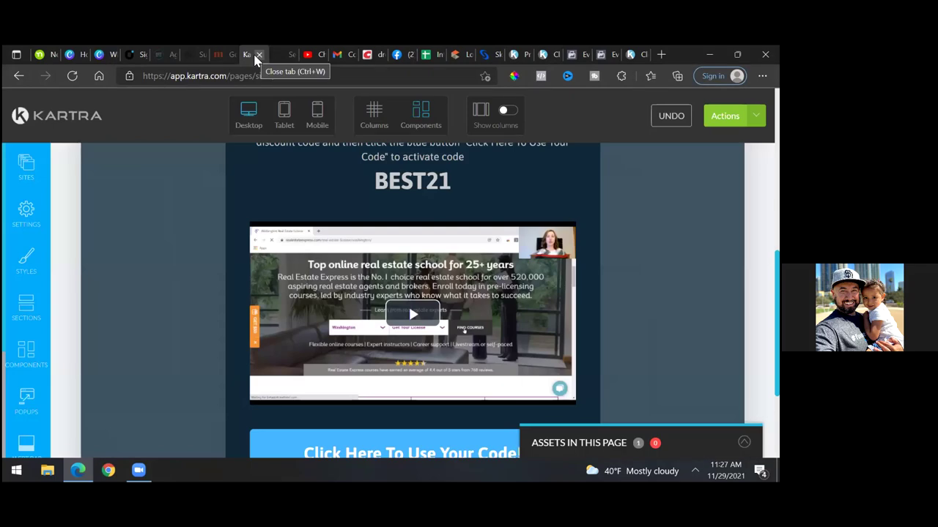
click(25, 211)
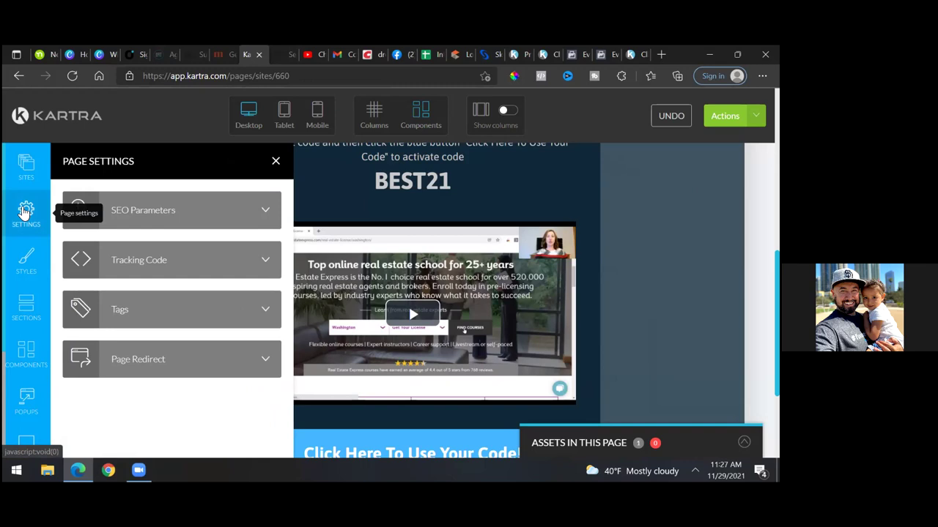
click(153, 274)
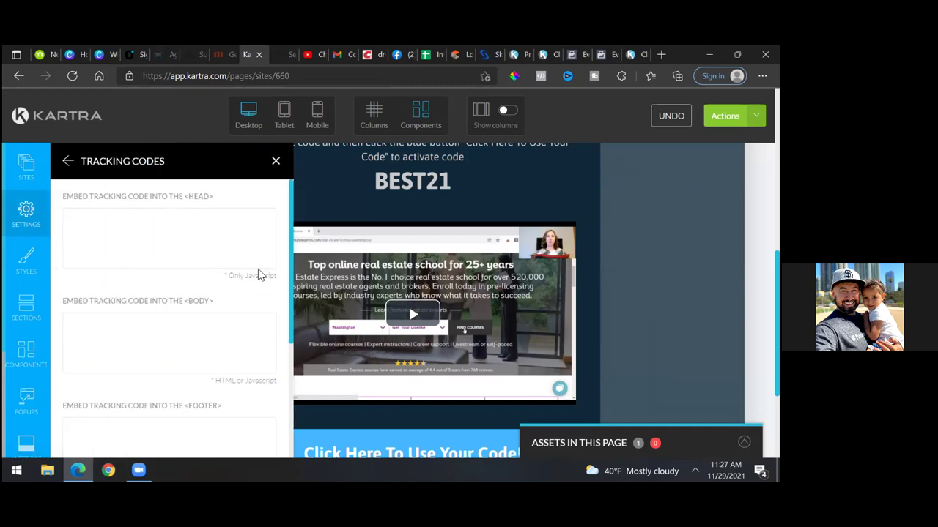
- Paste the pixel base code as the page's Facebook Ads tracking code and apply it
scroll(277, 388, down, 2)
scroll(277, 395, down, 1)
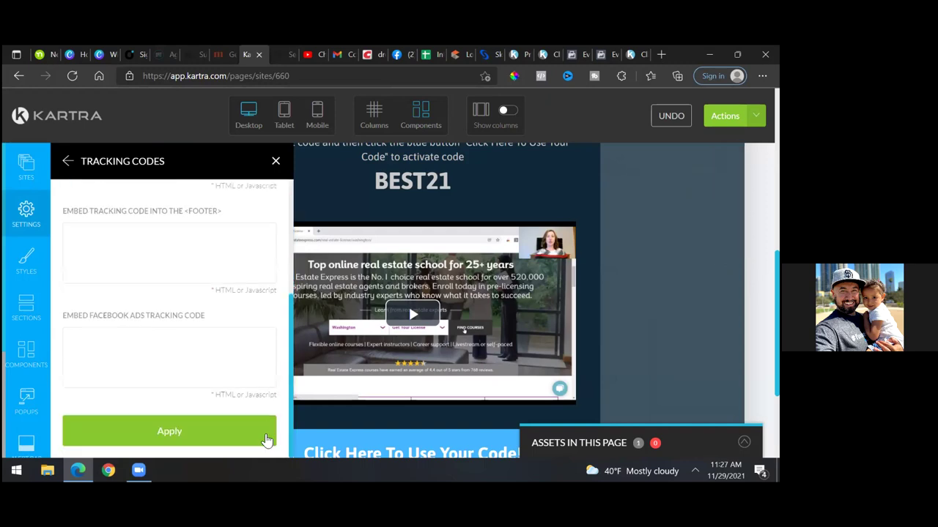
click(184, 359)
key(ctrl+v)
click(169, 428)
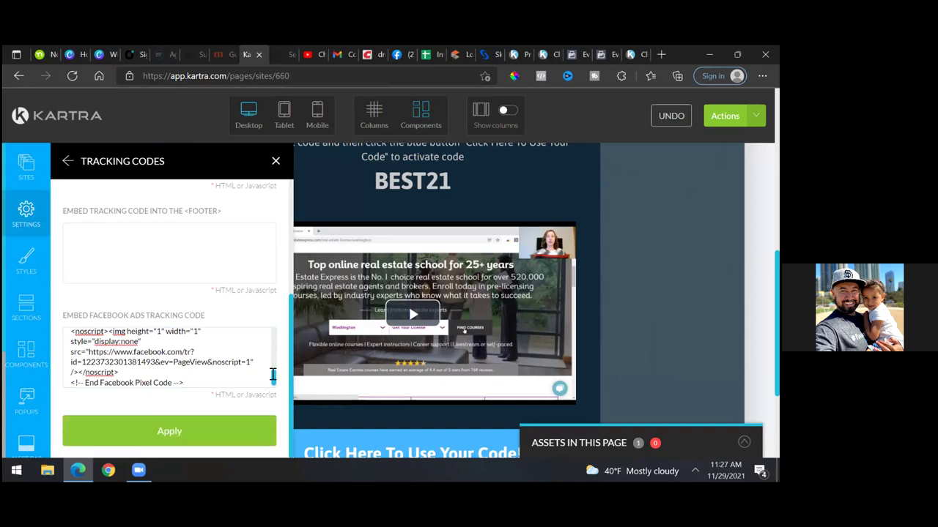
- Save the Kartra page's progress, publish it live at its existing link and close the publishing dialog
click(726, 116)
click(680, 168)
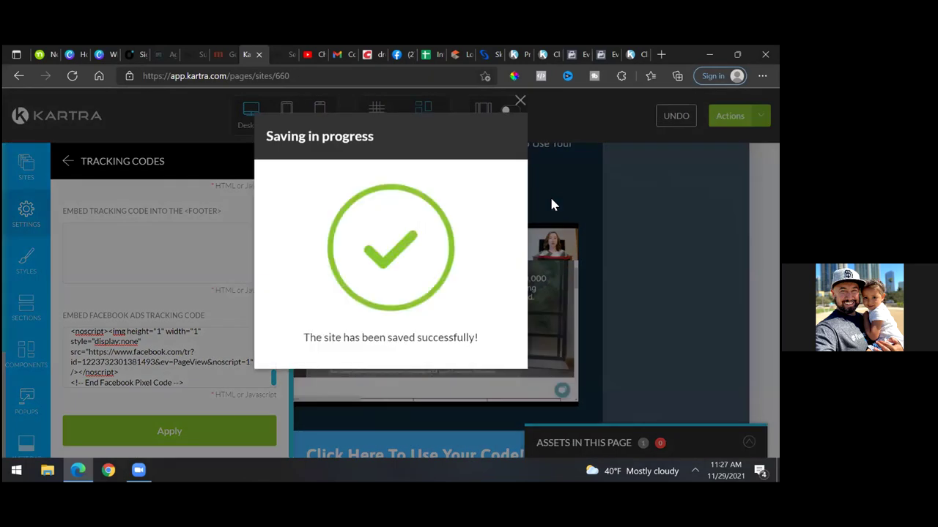
click(518, 99)
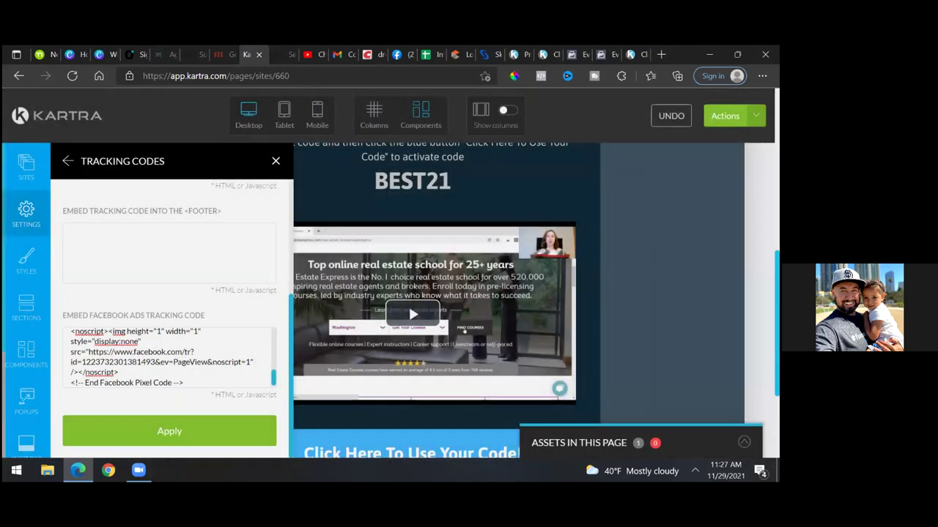
click(735, 116)
click(681, 190)
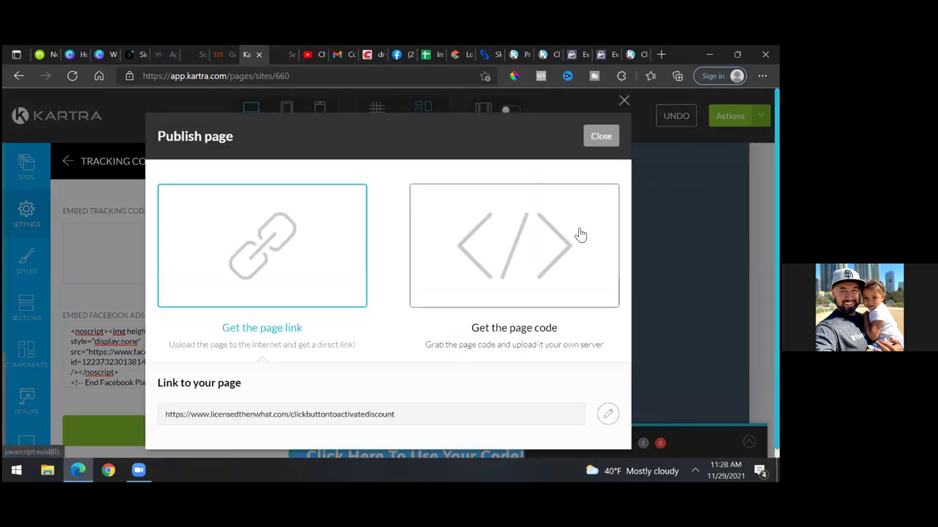
click(600, 137)
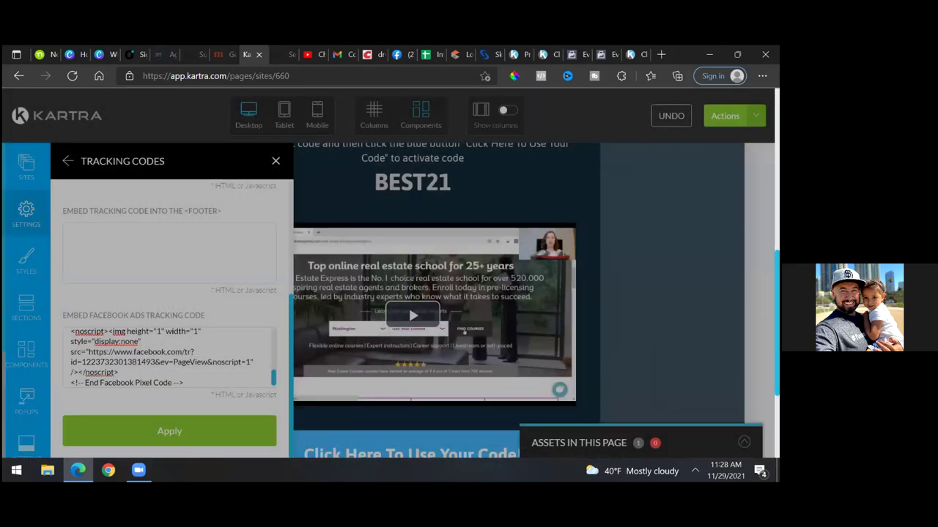
- Exit the Kartra page editor to the dashboard, confirming the exit
click(725, 116)
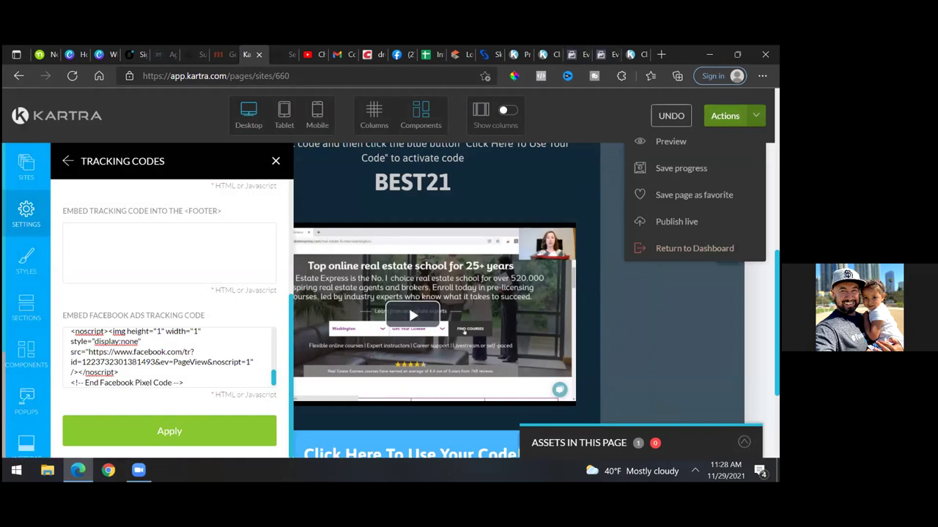
click(689, 248)
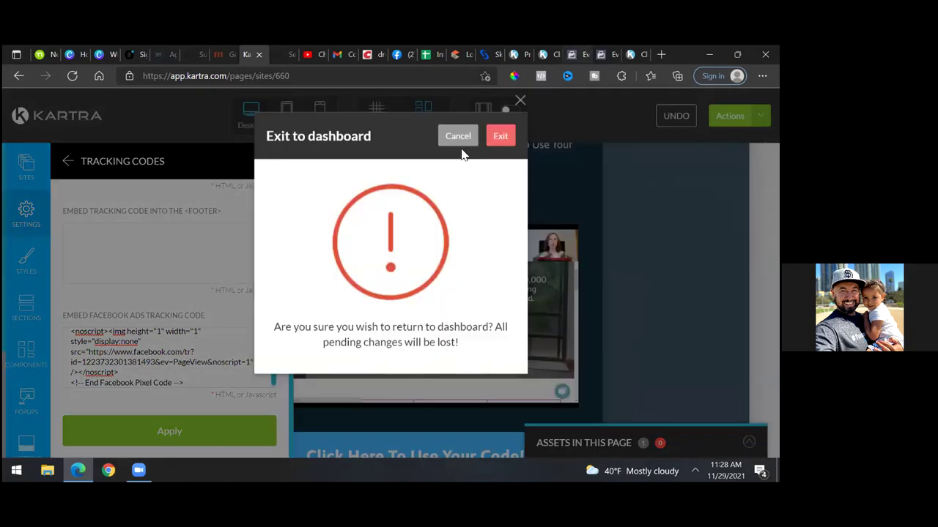
click(500, 137)
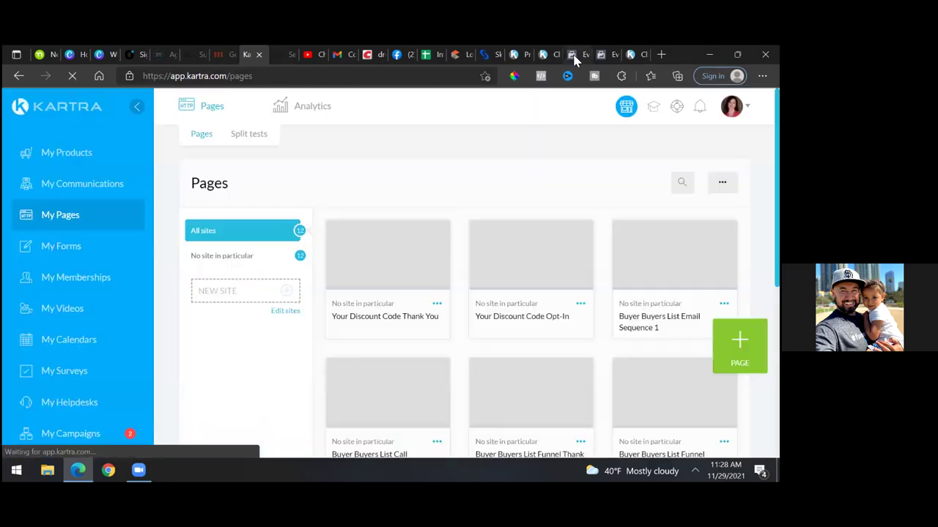
- Reload the published clickbuttontoactivatediscount page and inspect its pixel with Facebook Pixel Helper, repeating the check after another reload
click(574, 56)
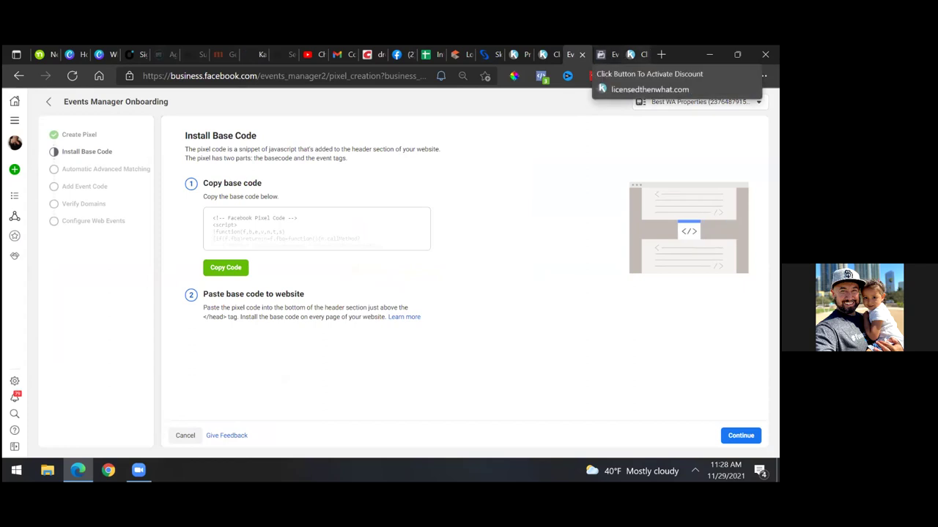
click(635, 54)
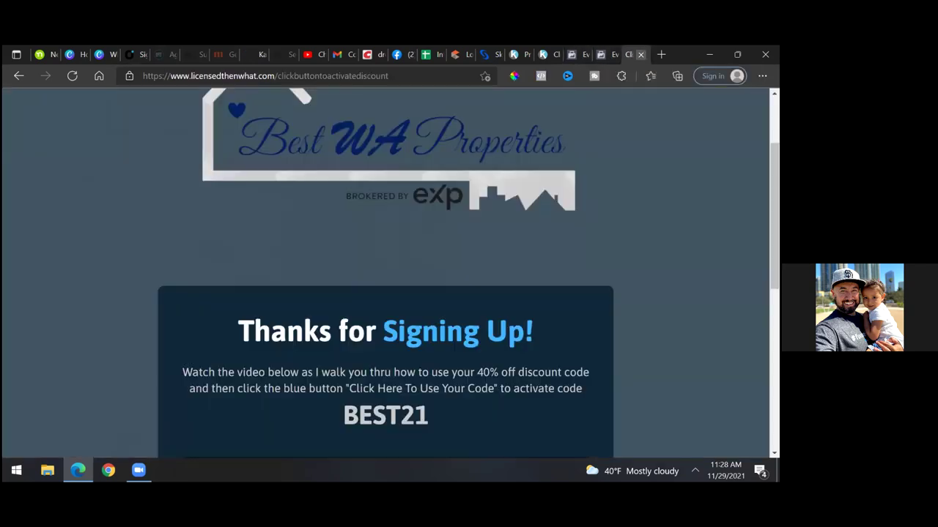
click(72, 76)
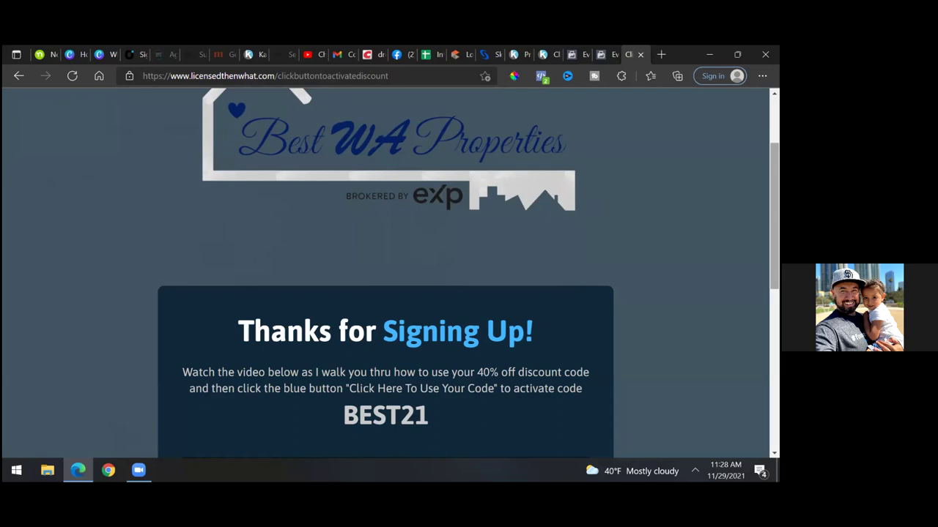
click(547, 81)
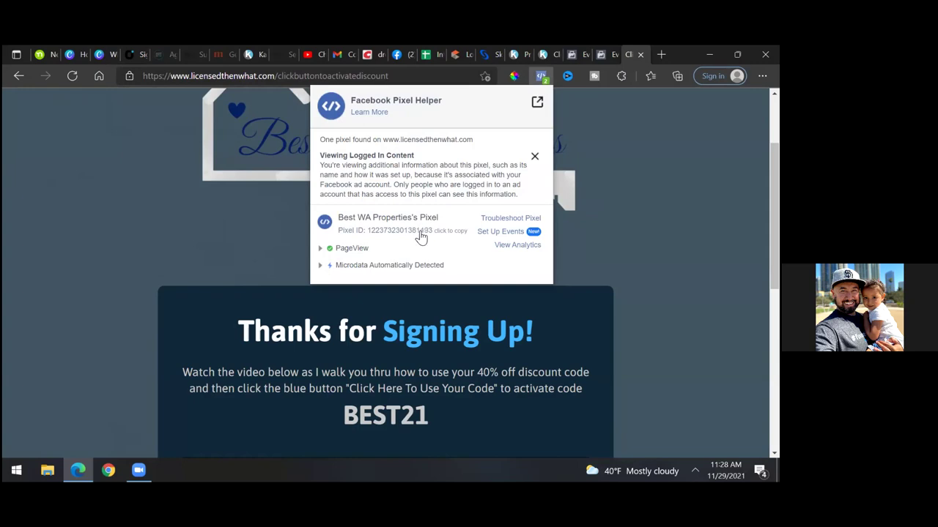
click(73, 77)
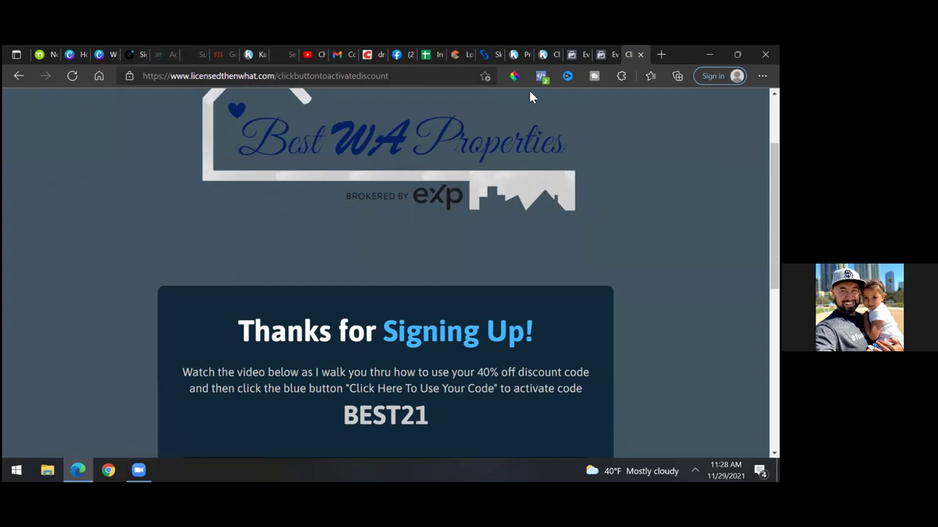
click(542, 77)
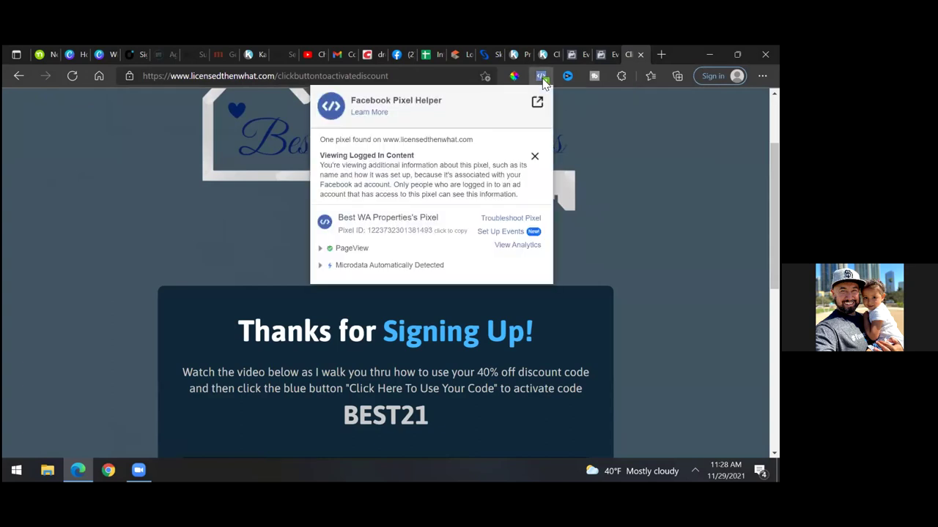
click(542, 78)
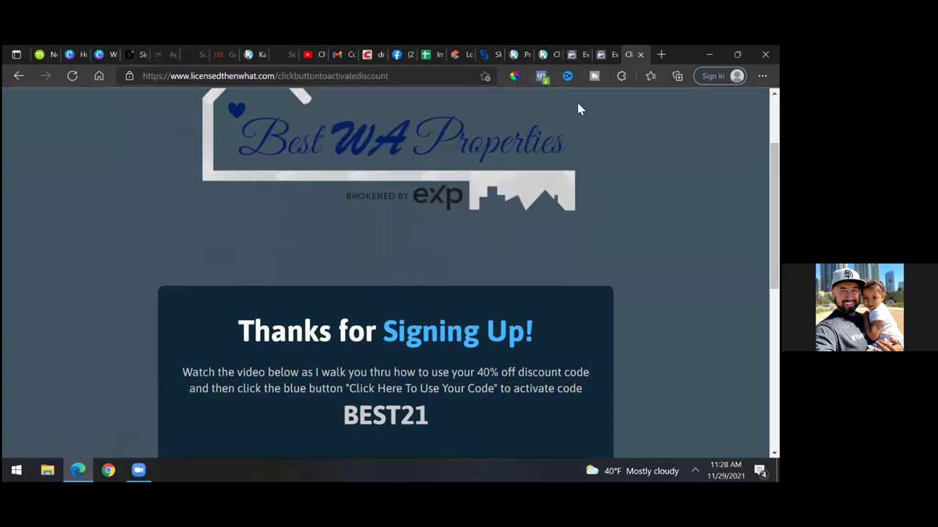
- Close the Events Manager onboarding tab and go from the web event configurations to Events Manager's data sources
click(577, 55)
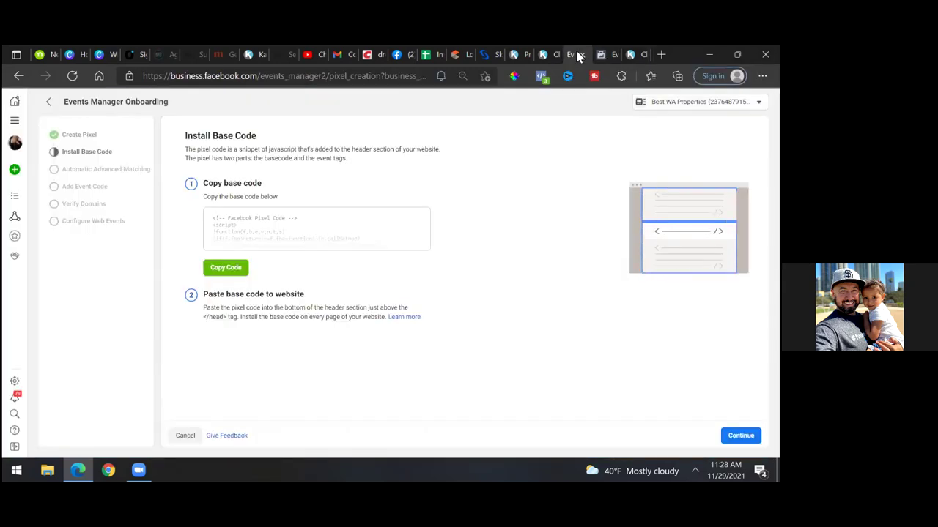
click(583, 55)
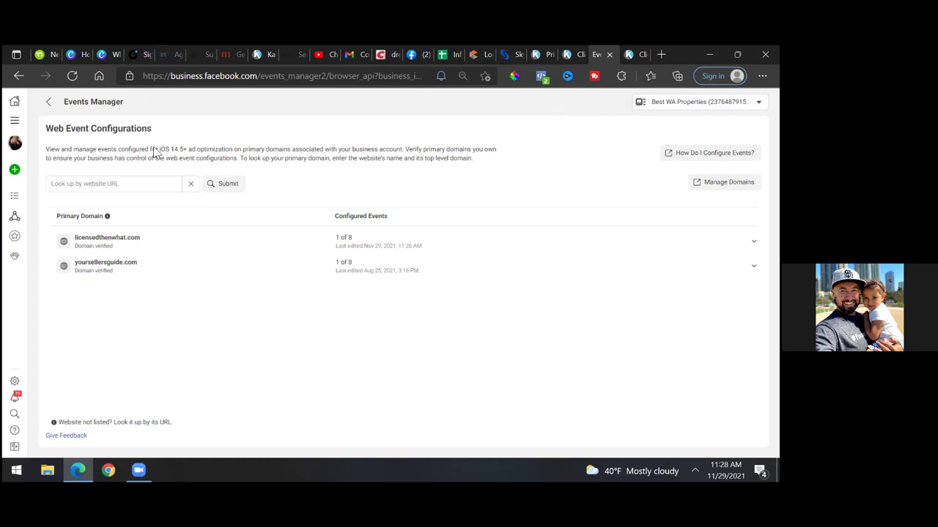
click(15, 122)
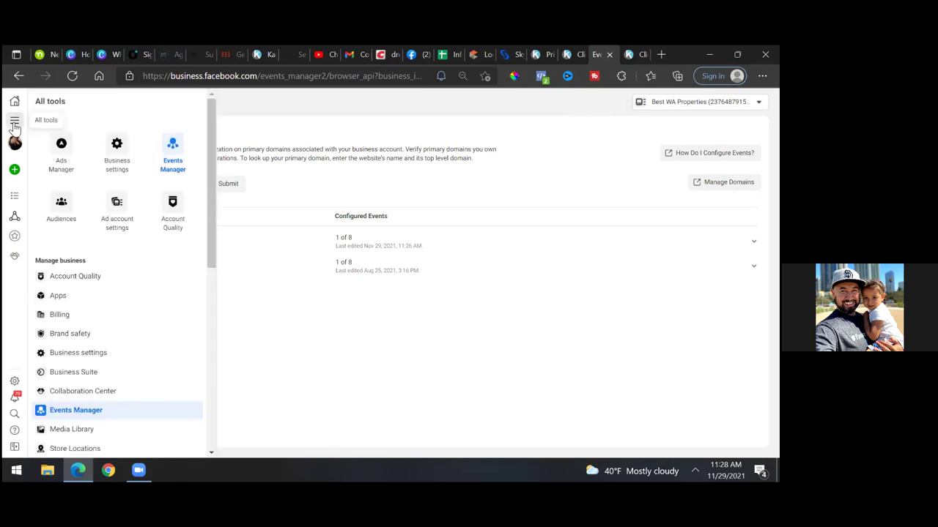
click(174, 149)
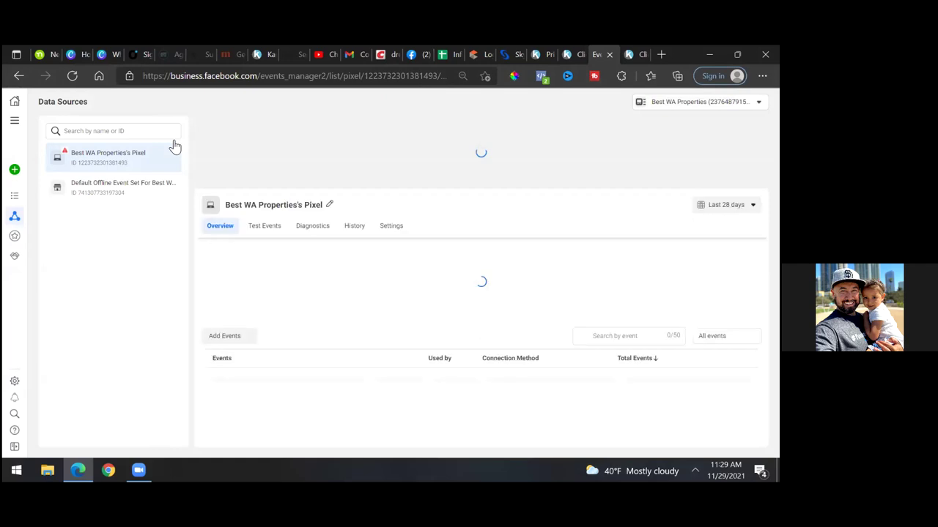
- Open the Custom Conversions list and reload it to check the status of the Realestate Express Leads conversion
mouse_move(14, 216)
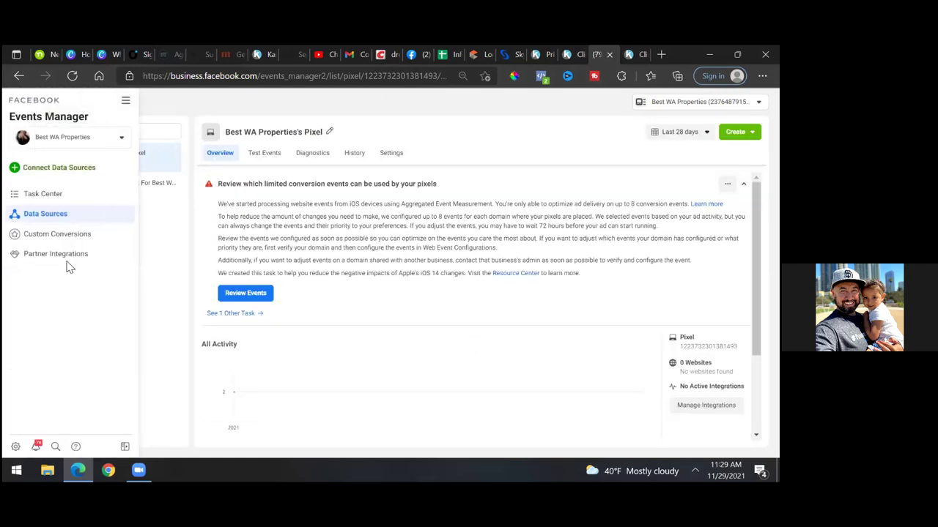
click(76, 236)
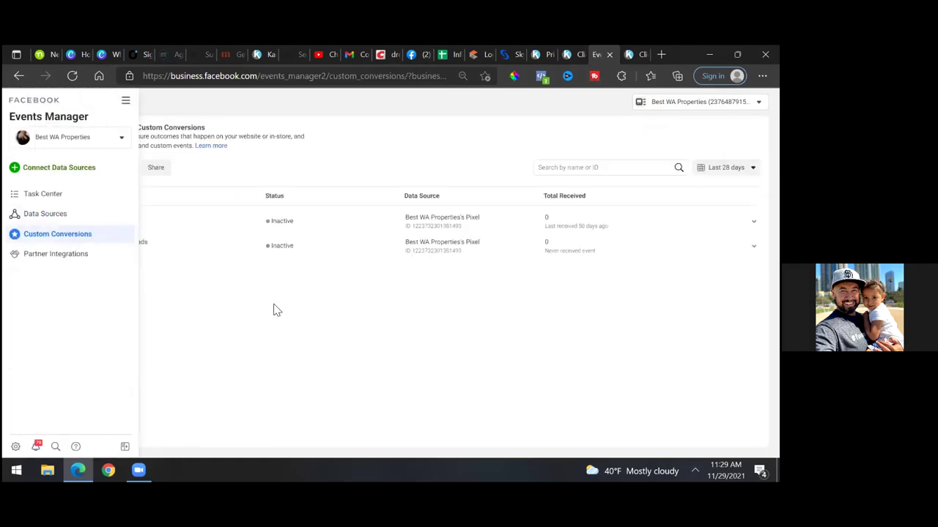
click(71, 76)
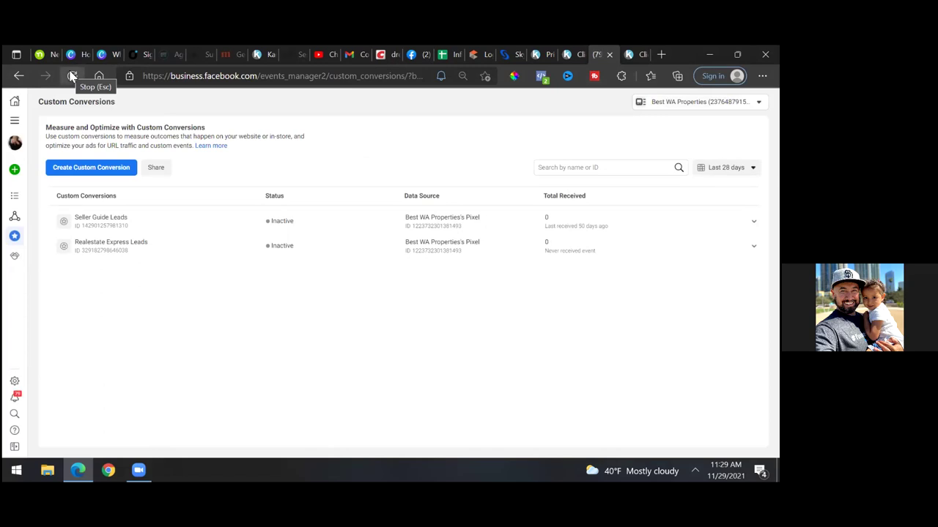
click(72, 76)
- Go to the ad account's Audiences and start a new custom audience with Website as its source
click(15, 120)
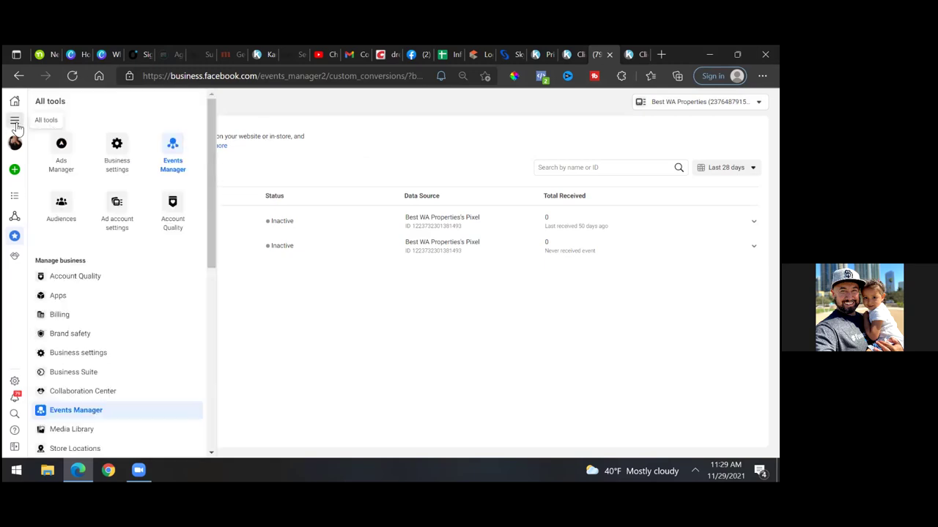
click(64, 211)
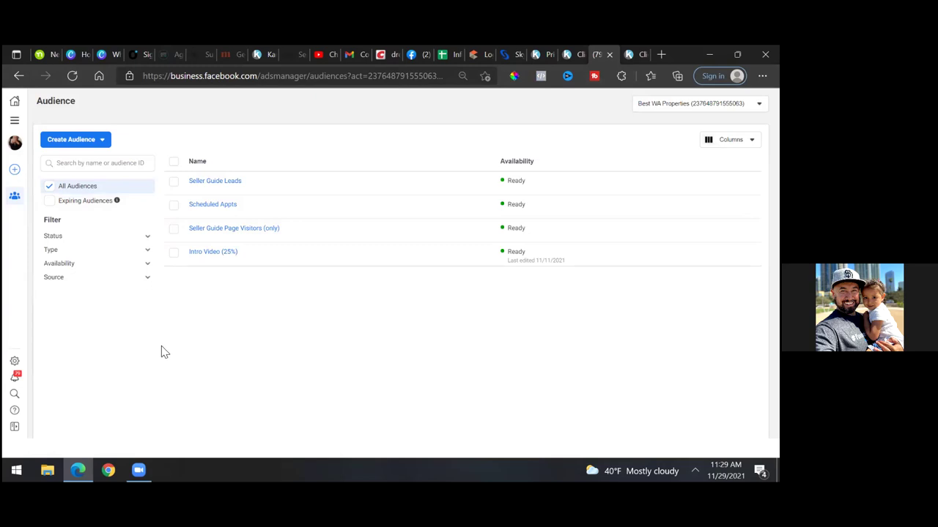
click(96, 141)
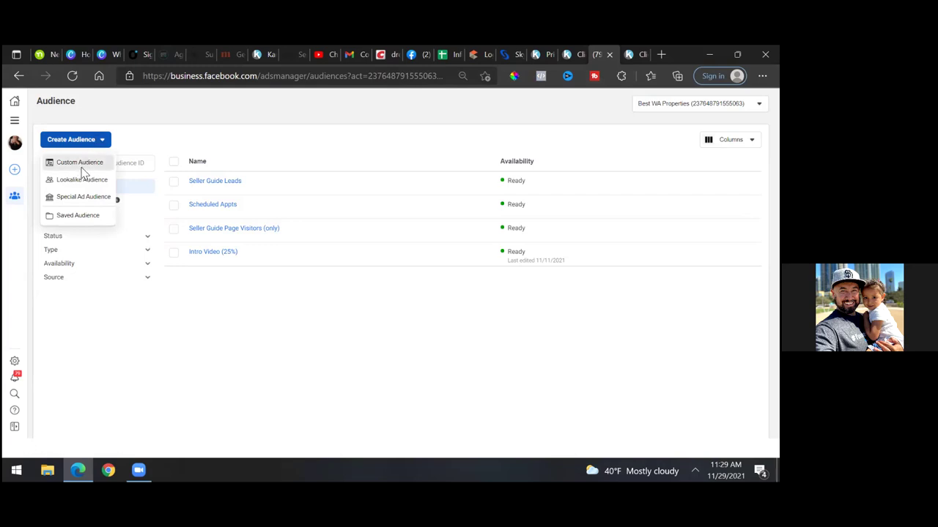
click(81, 167)
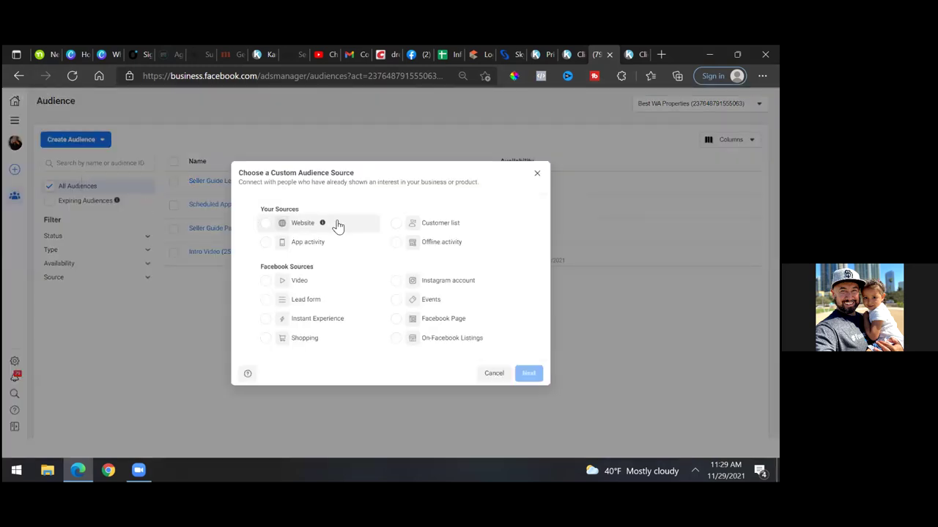
click(274, 229)
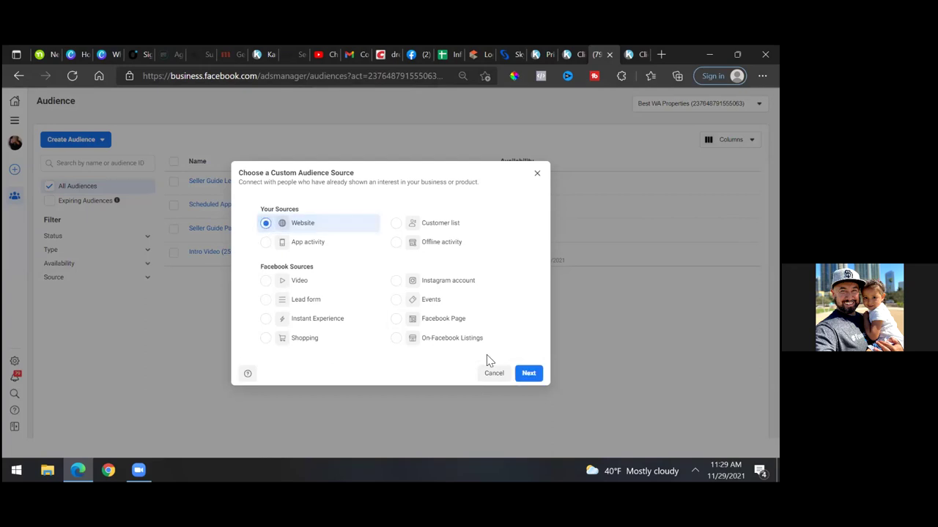
click(528, 374)
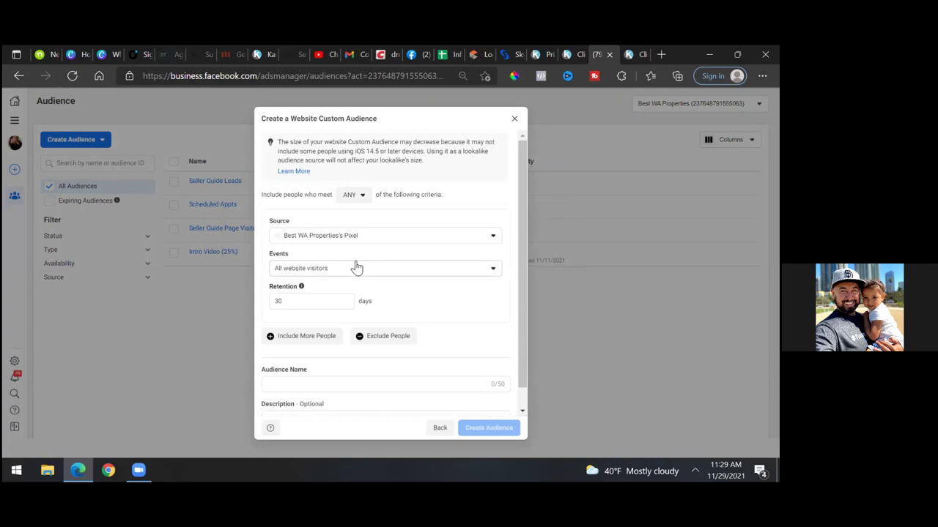
- Copy the thank-you page address licensedthenwhat.com/clickbuttontoactivatediscount from its open page and return to the custom audience form
click(633, 54)
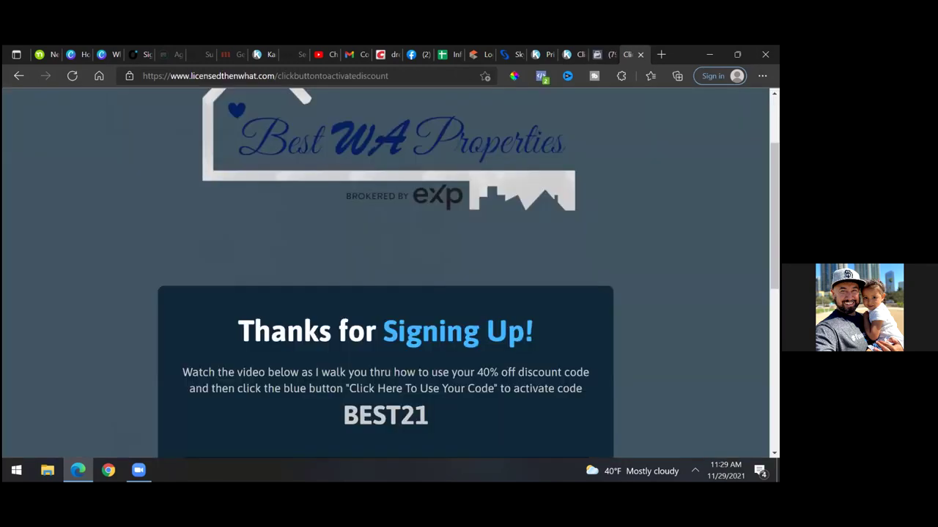
drag(398, 79, 170, 77)
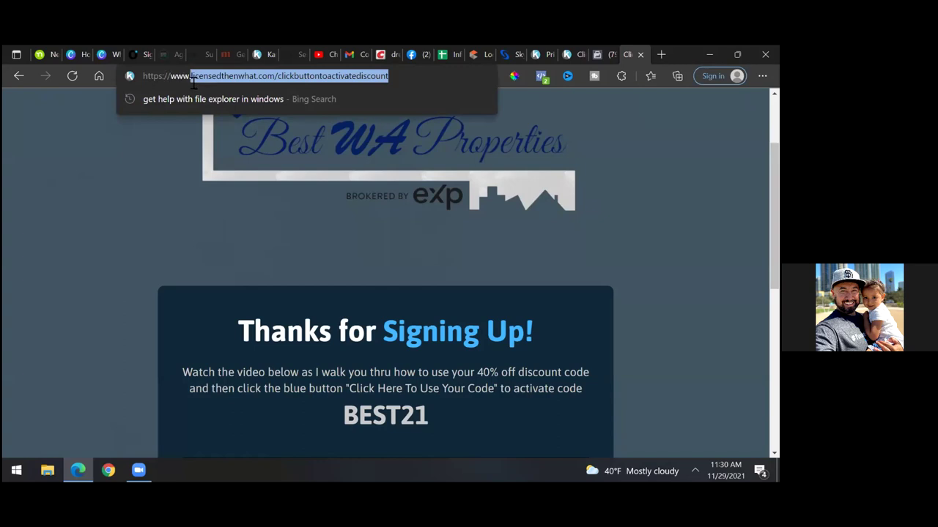
right_click(196, 80)
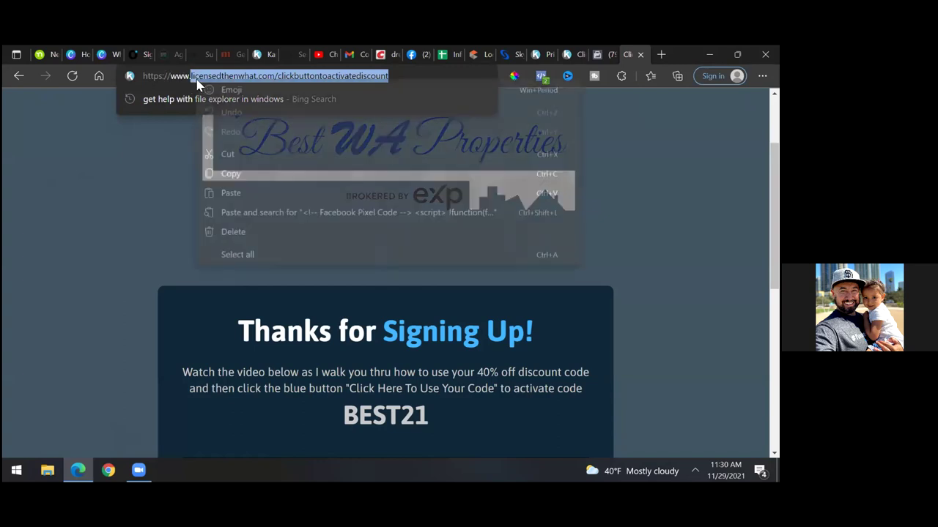
click(230, 176)
click(109, 172)
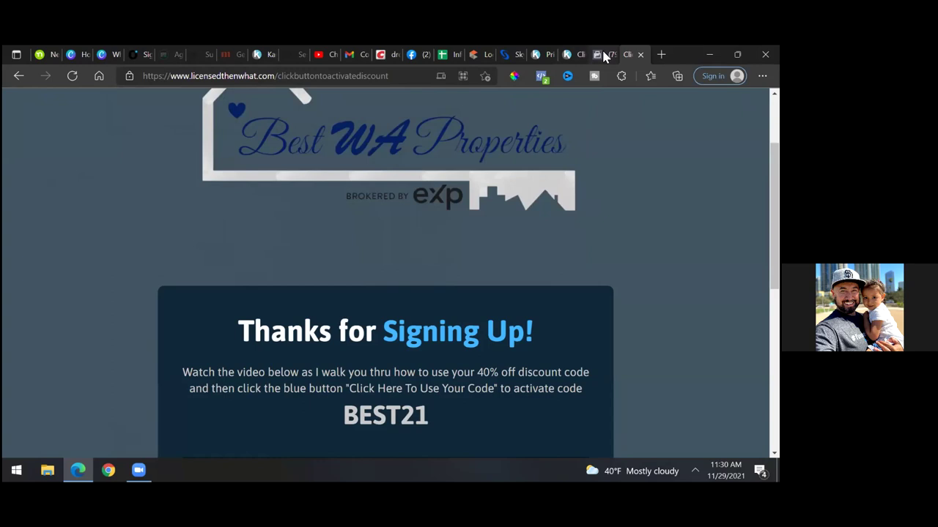
click(603, 55)
- Set the audience event to people who visited specific web pages, with the URL containing licensedthenwhat.com/clickbuttontoactivatediscount
drag(524, 194, 522, 220)
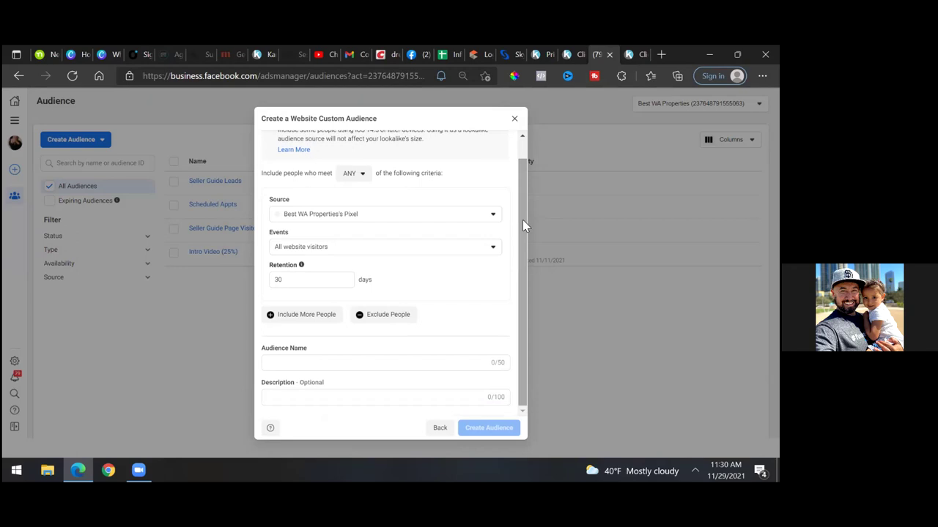
click(367, 250)
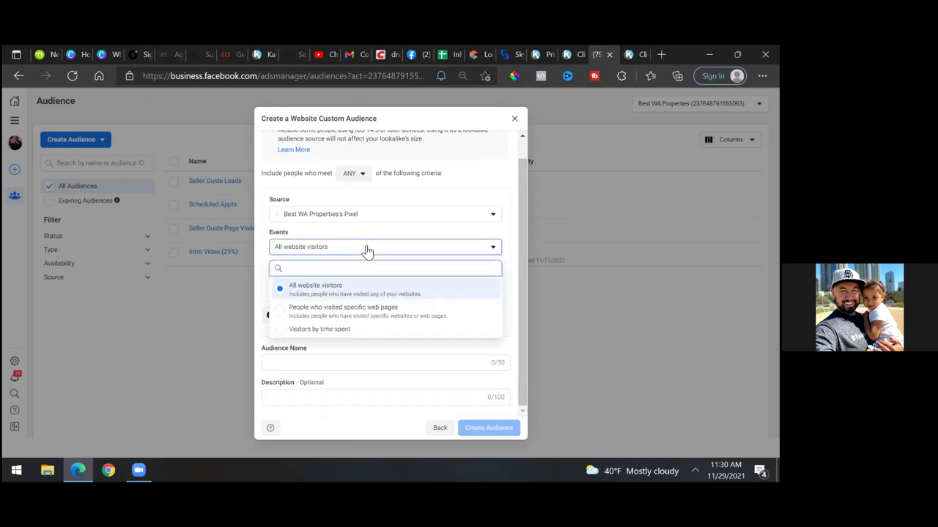
click(342, 314)
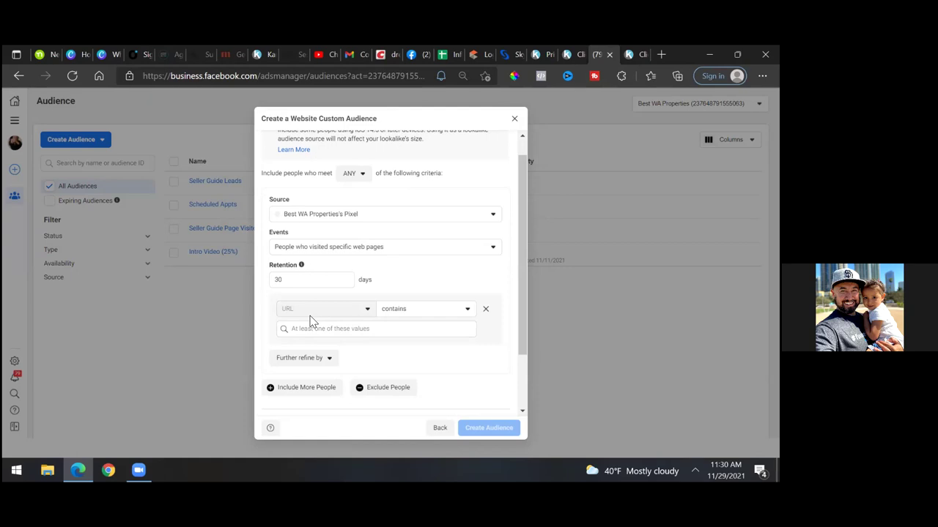
click(314, 329)
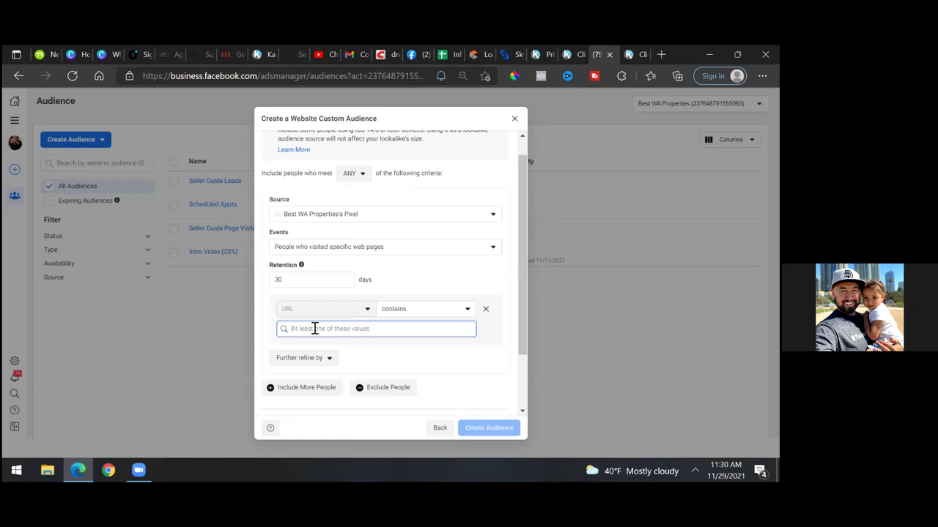
key(ctrl+v)
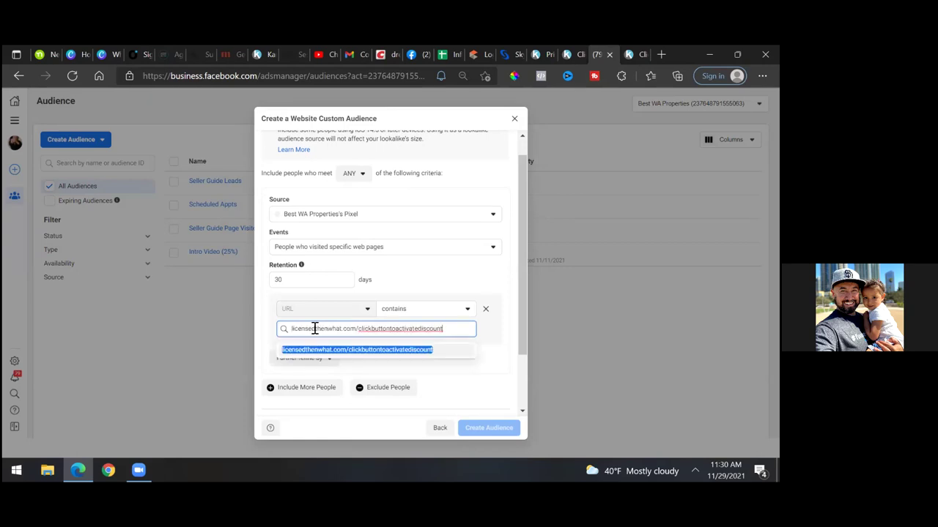
click(321, 352)
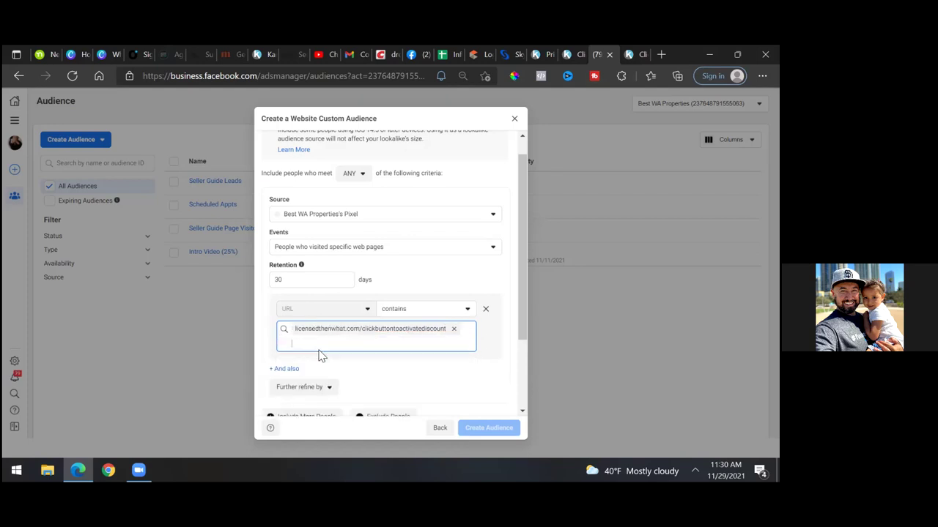
- Try a retention of 365 days for the audience and replace it with 180 days
drag(300, 279, 165, 277)
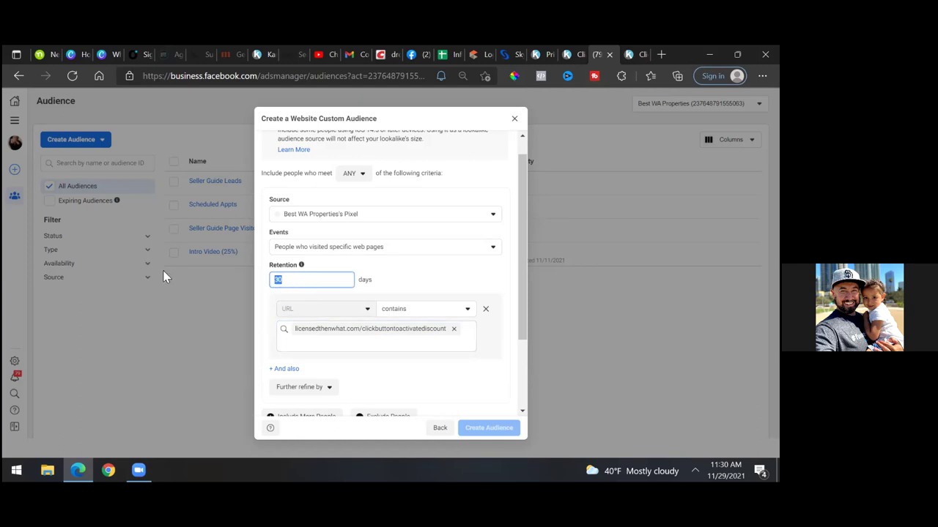
text(365)
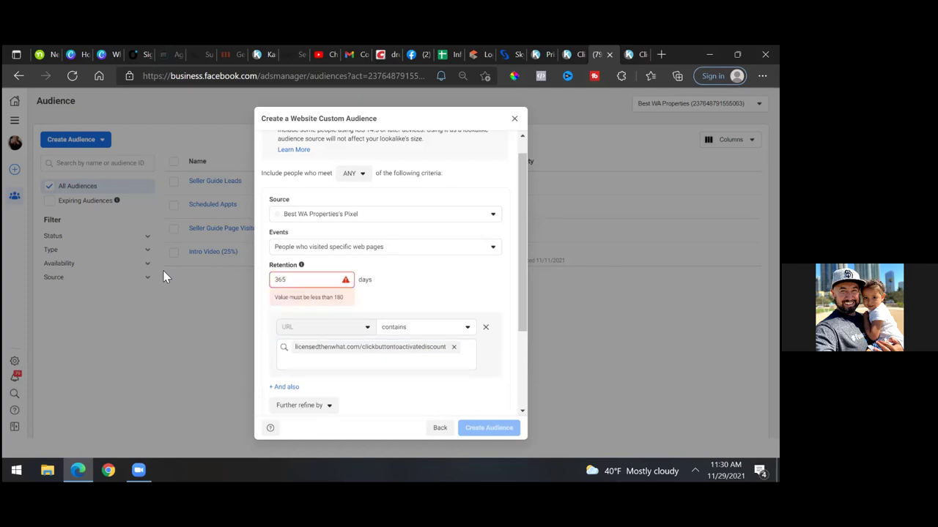
key(BackSpace)
key(BackSpace)
key(BackSpace)
text(180)
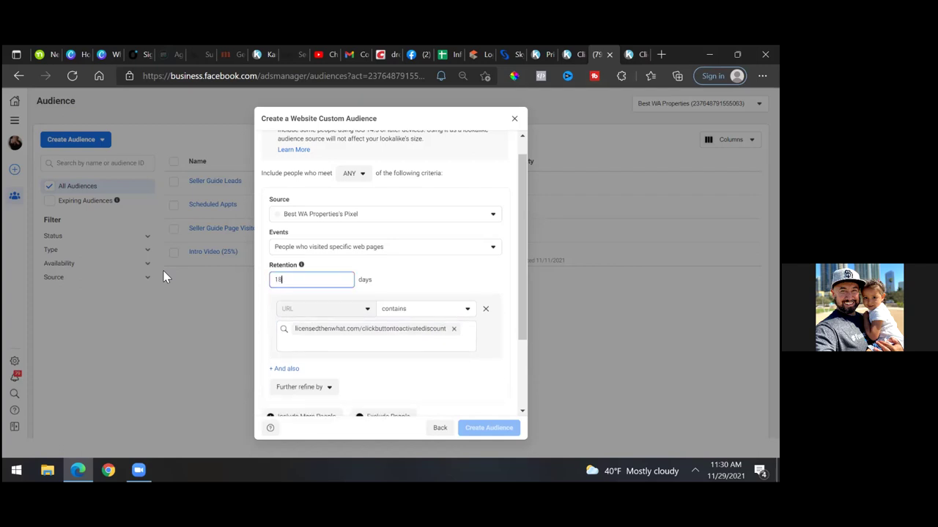
click(445, 275)
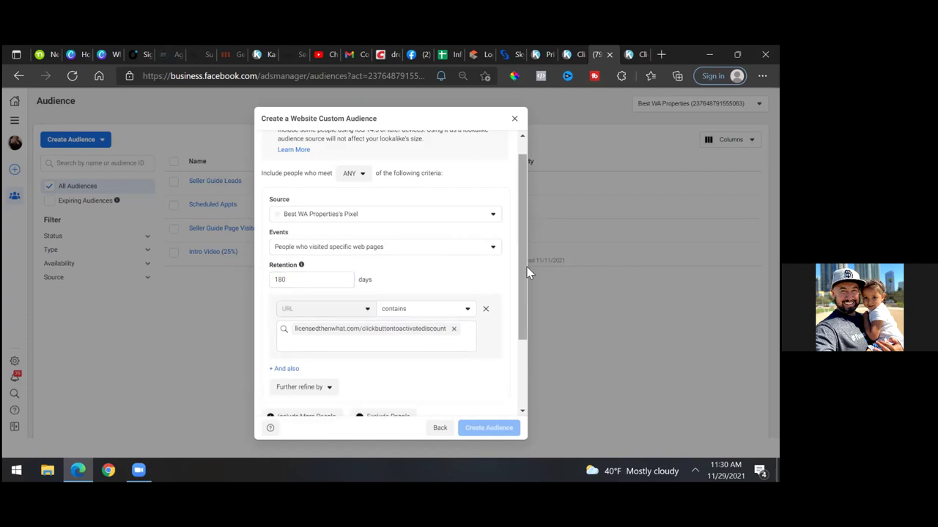
- Name the audience Realestate Express Leads, create it and close the creation dialog
drag(524, 275, 515, 360)
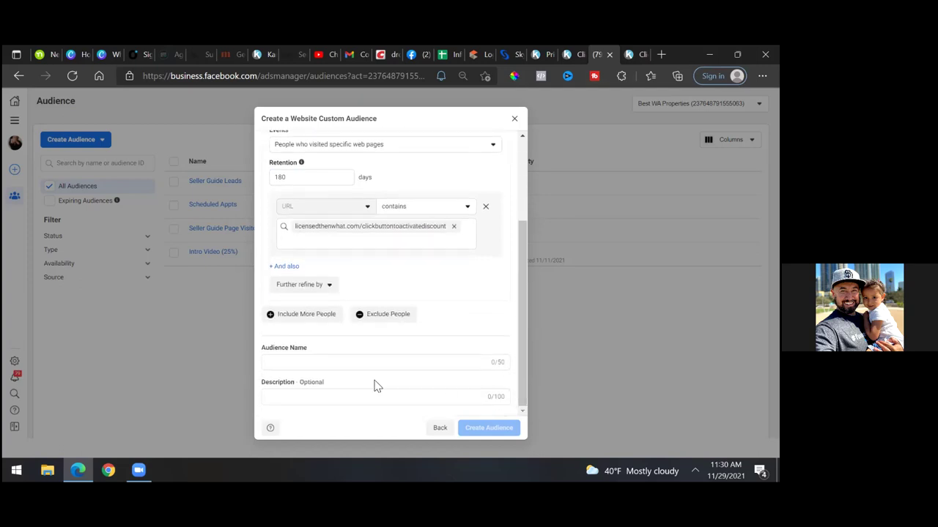
click(359, 363)
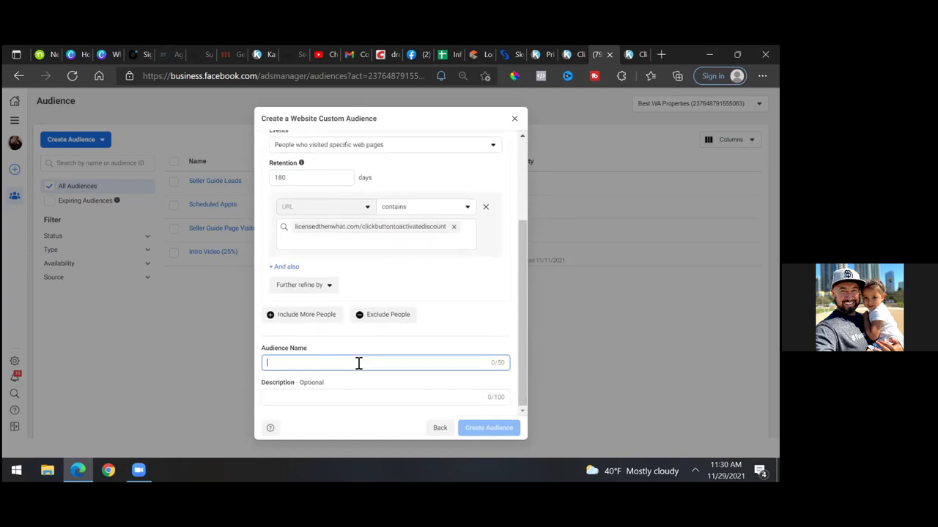
text(R)
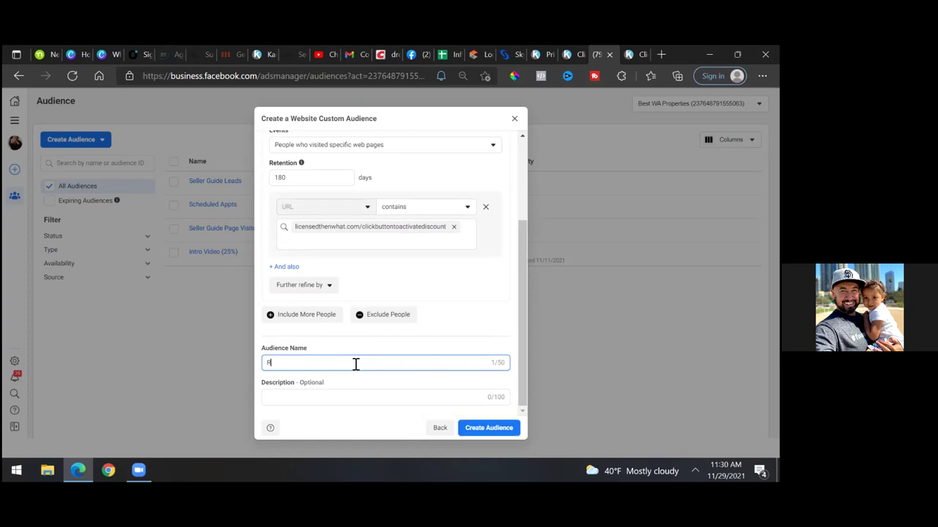
text(ealestate Express Leads)
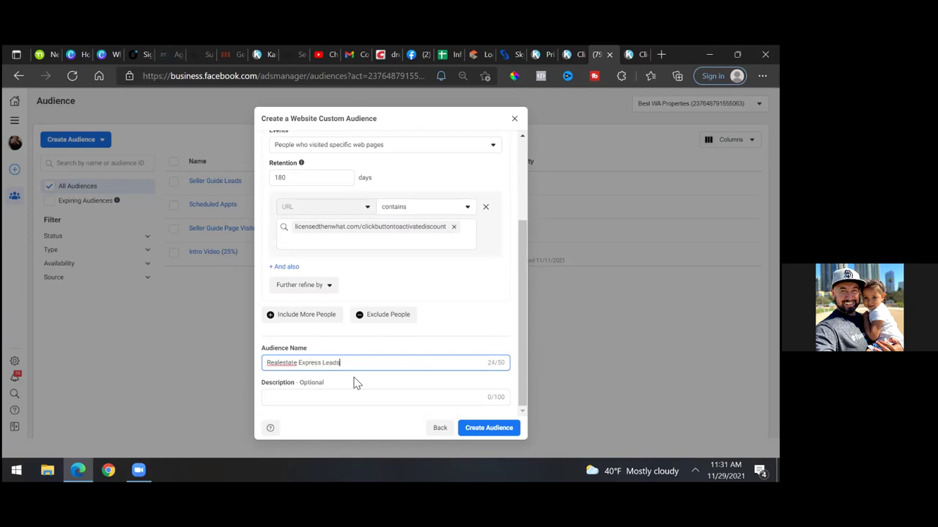
click(473, 428)
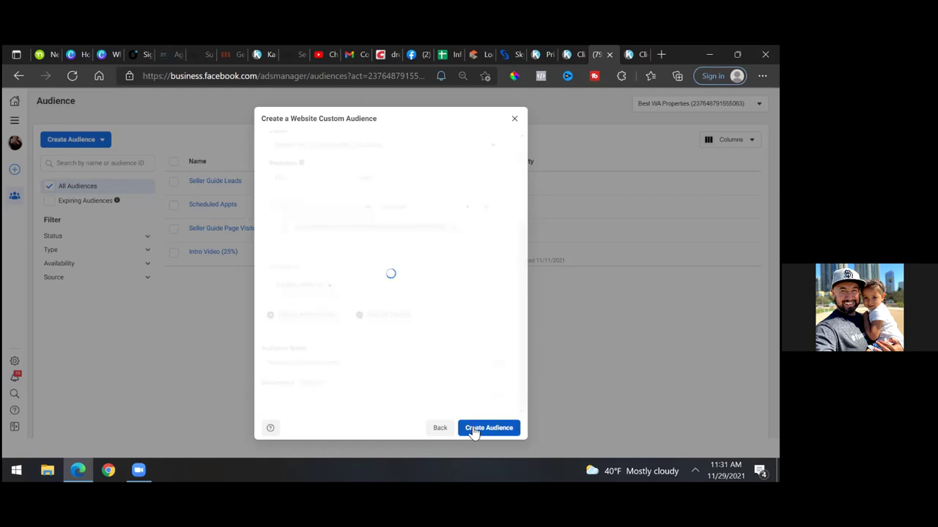
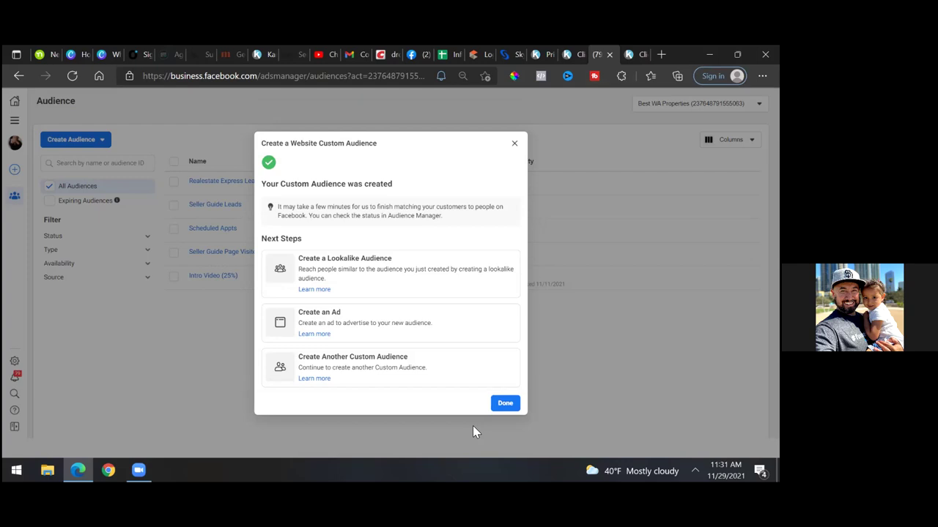
click(505, 404)
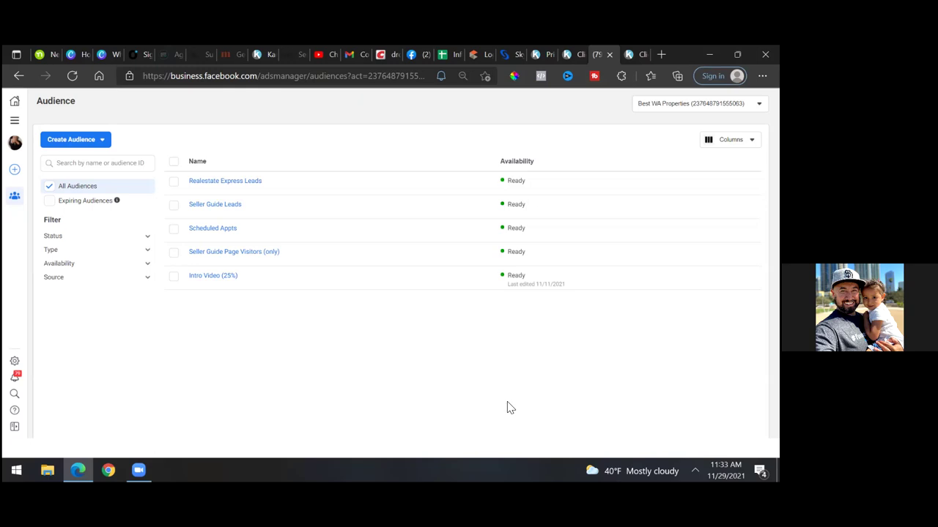
- Open the pixel's Aggregated Event Measurement web event configurations in Events Manager and check the events configured for licensedthenwhat.com
click(9, 122)
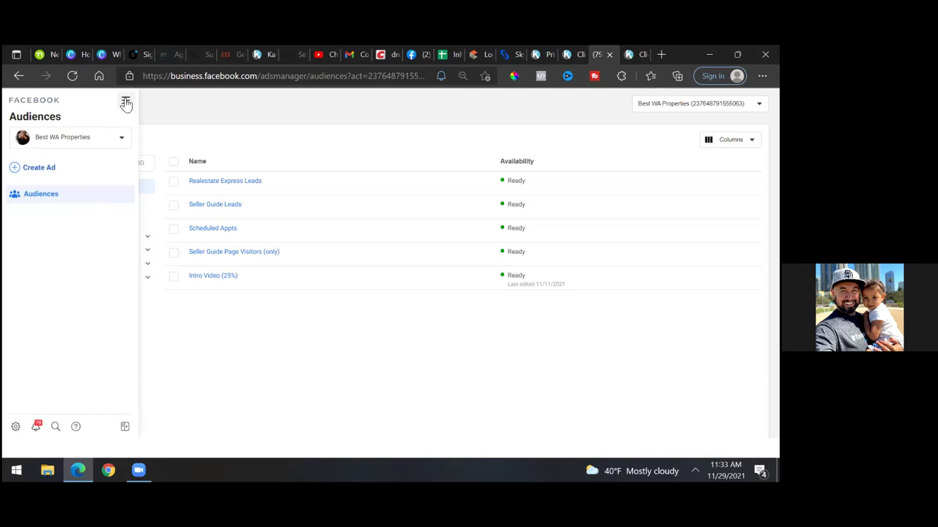
click(126, 103)
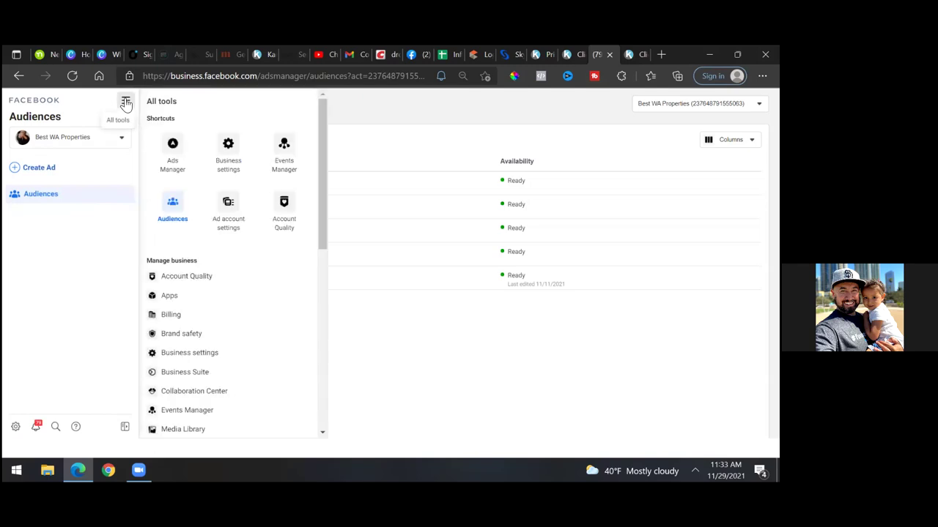
click(282, 149)
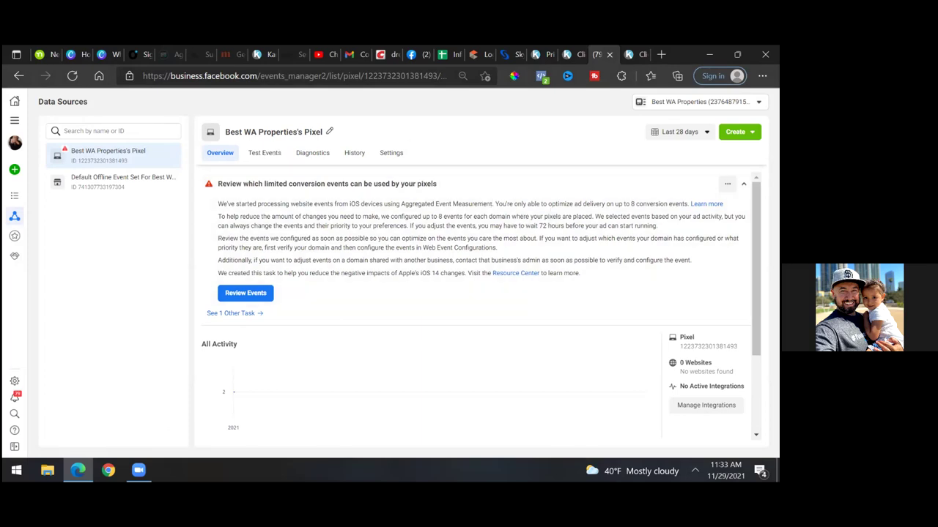
scroll(476, 308, down, 2)
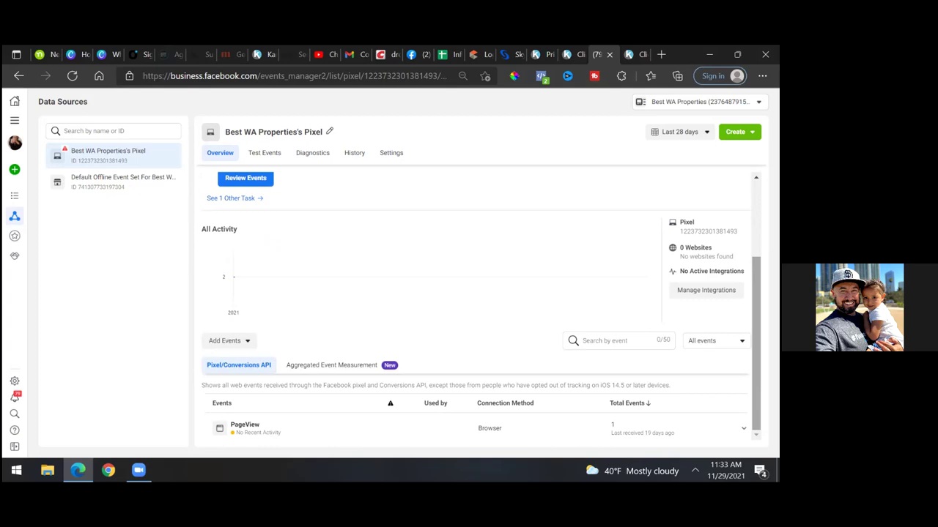
click(353, 366)
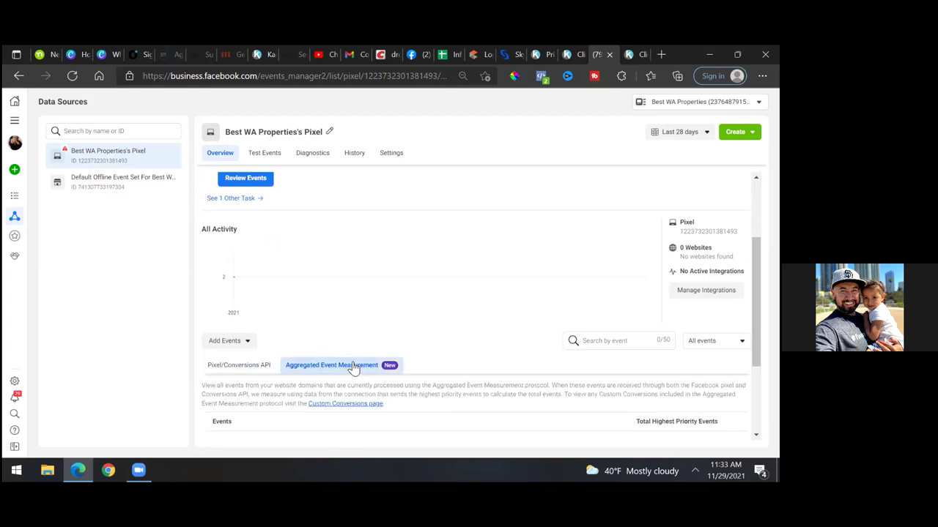
scroll(353, 366, down, 2)
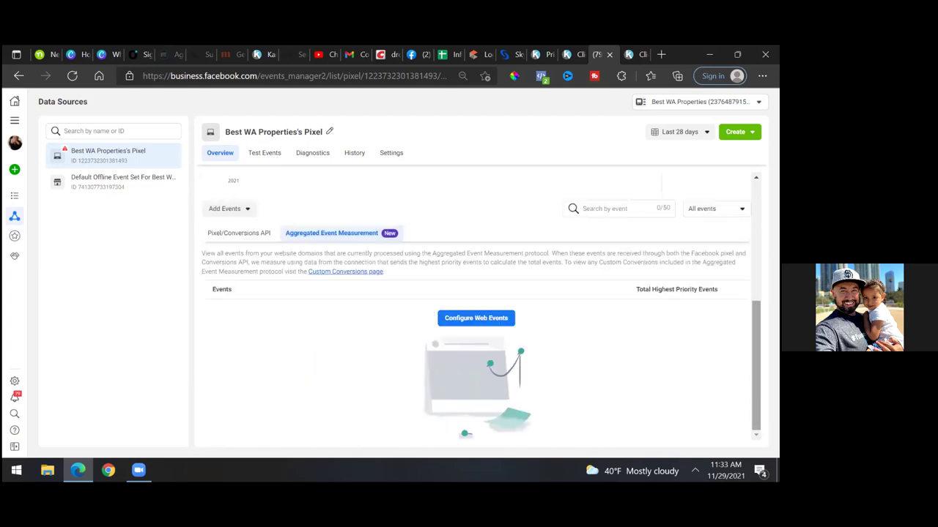
click(485, 320)
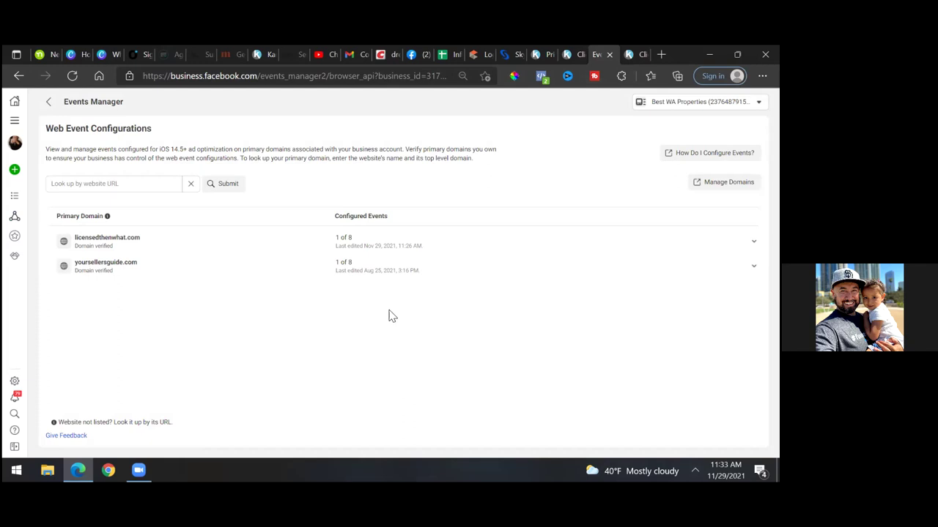
click(321, 247)
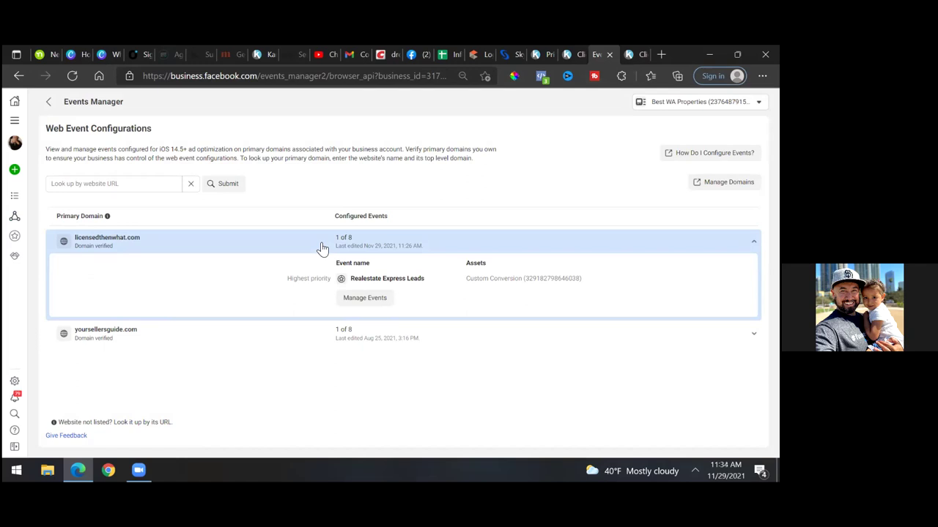
- Check the custom conversions list, reload the open thank-you page to trigger its pixel, and refresh the list
click(16, 217)
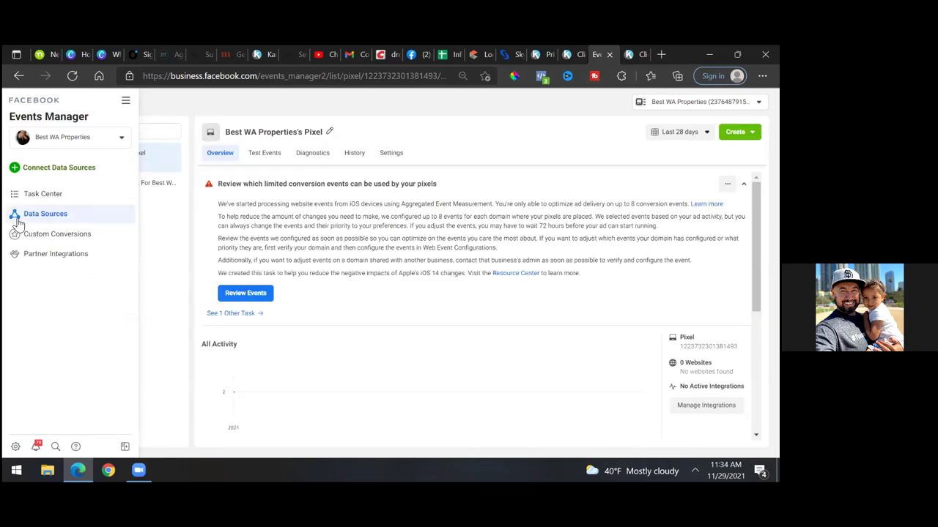
click(29, 235)
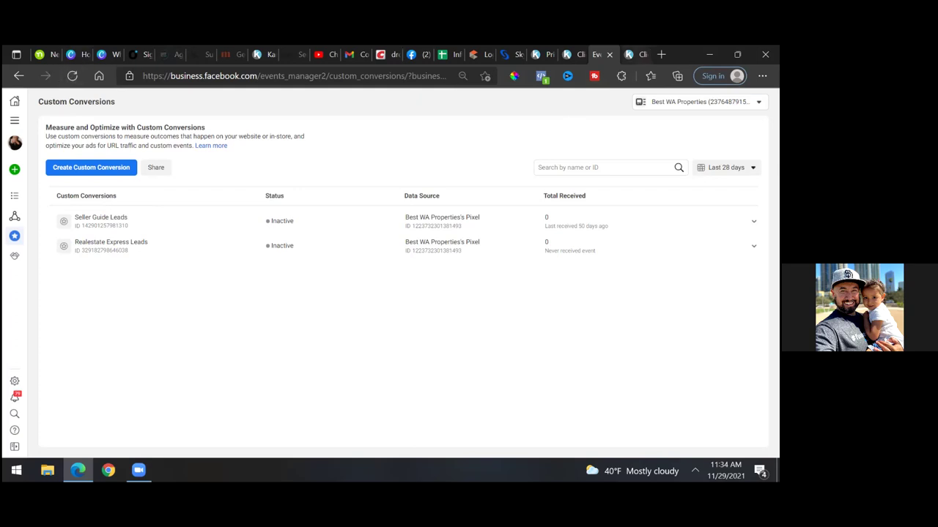
key(ctrl+Tab)
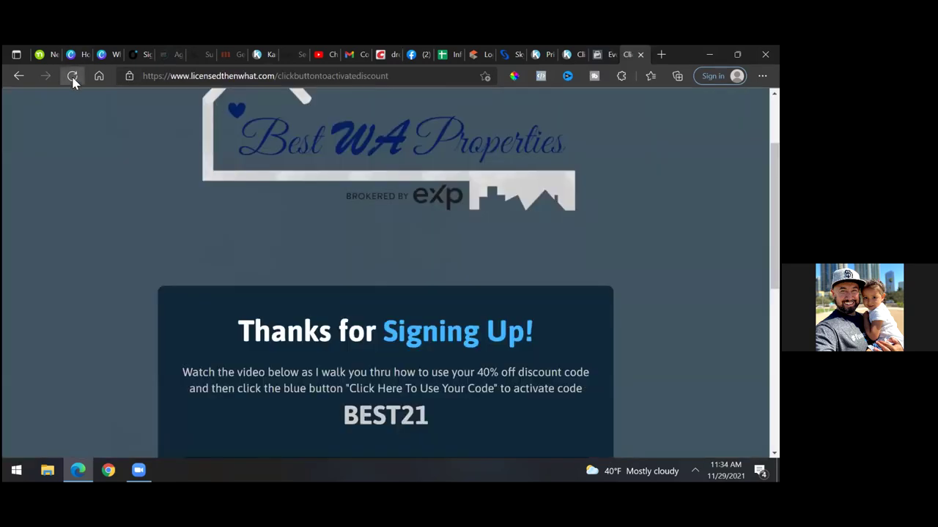
click(71, 76)
click(422, 54)
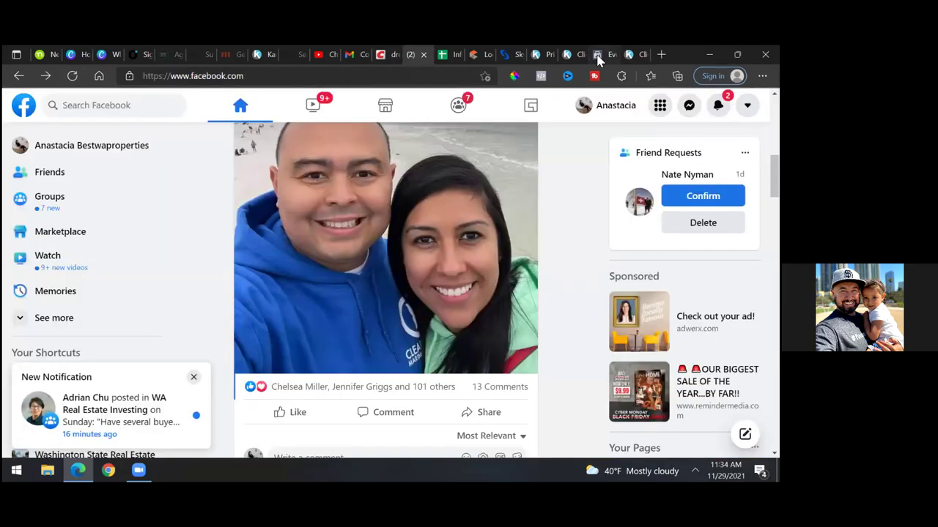
click(597, 54)
click(72, 76)
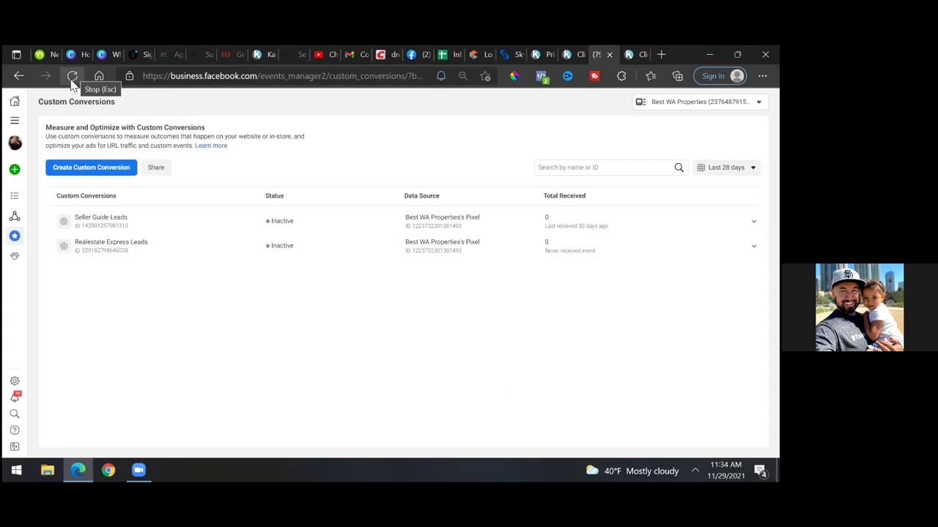
- Go to the Ads Manager campaigns list and turn off the completed Spa Eunioa Page Likes campaign
mouse_move(15, 212)
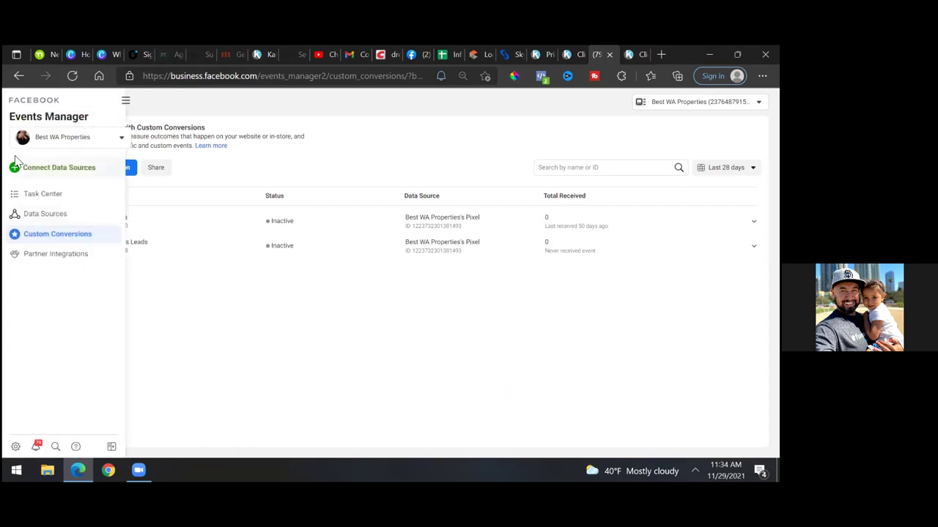
click(125, 100)
click(173, 147)
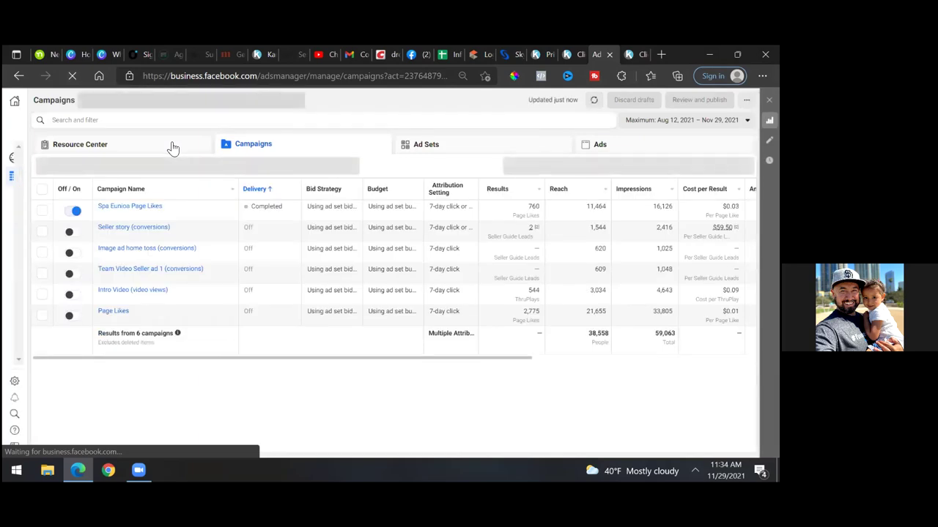
click(75, 213)
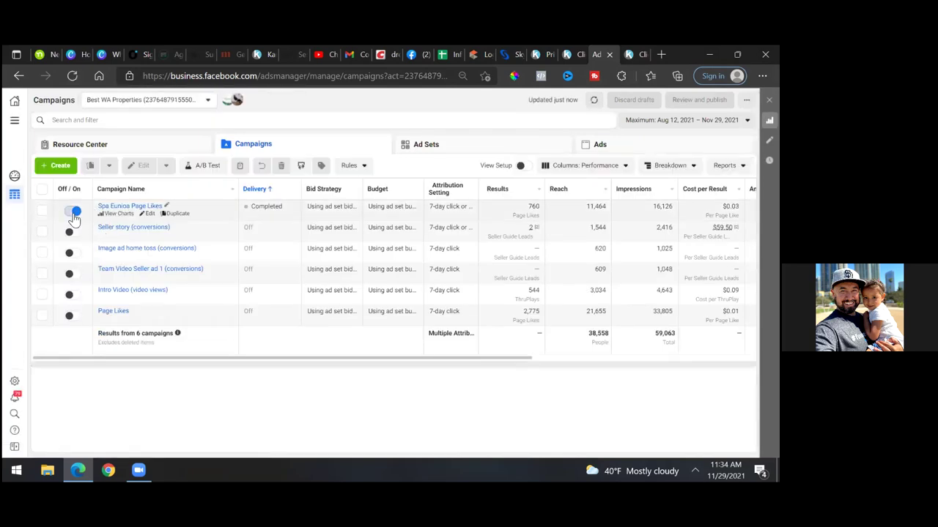
- Create a new campaign with the Conversions objective
click(57, 165)
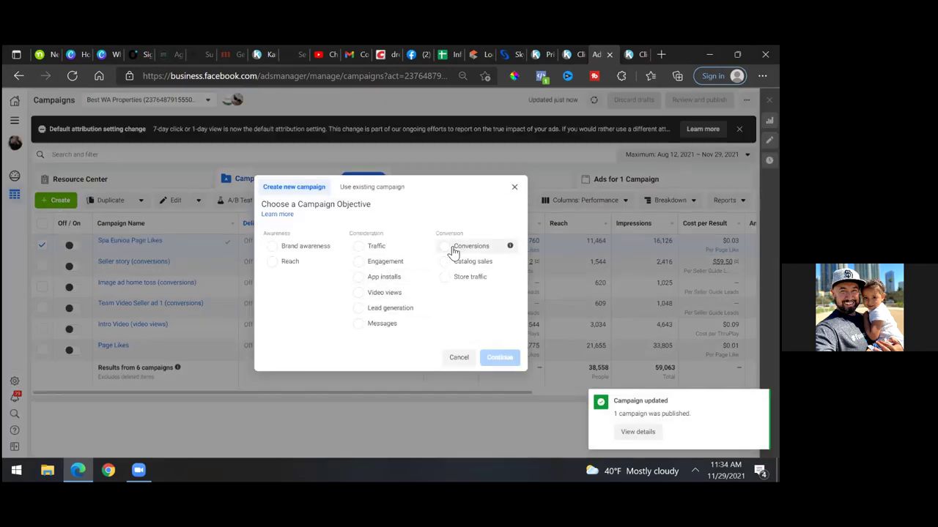
click(461, 250)
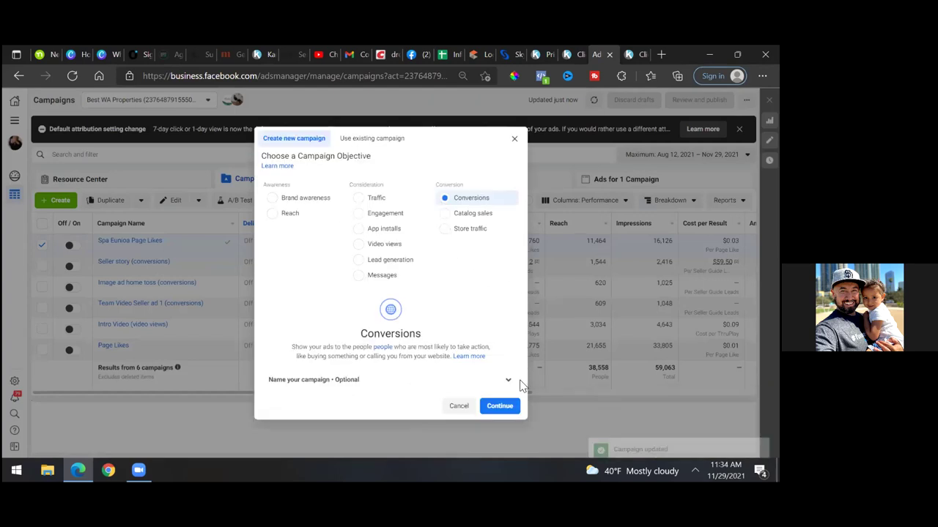
click(501, 412)
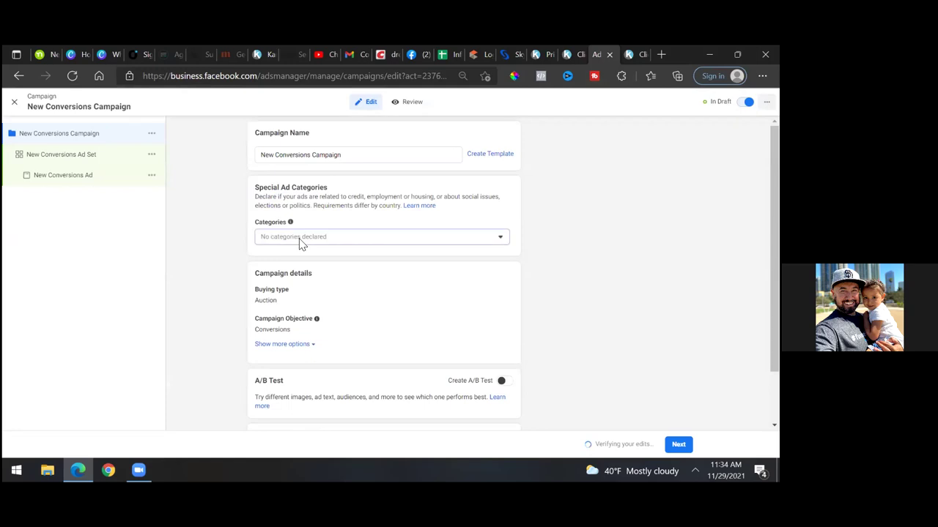
- Declare Housing as the campaign's special ad category and continue to the ad set settings
click(301, 244)
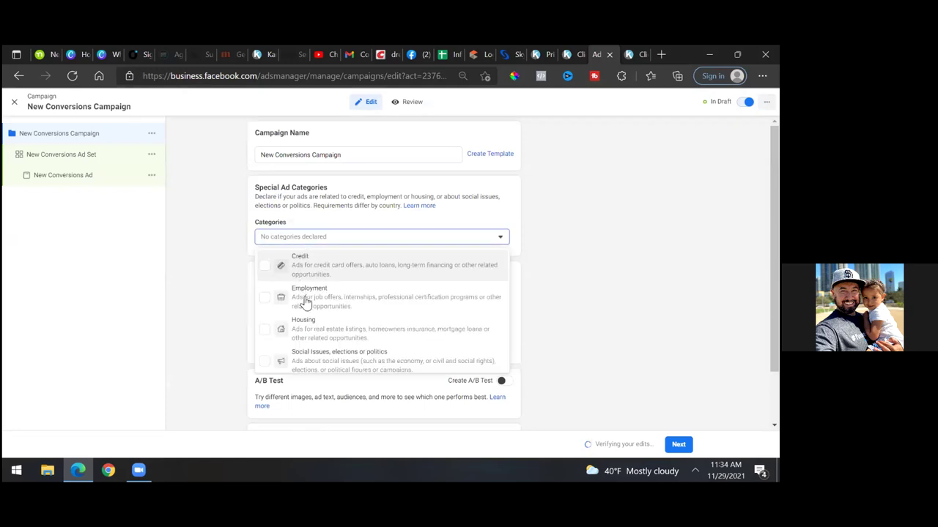
click(303, 329)
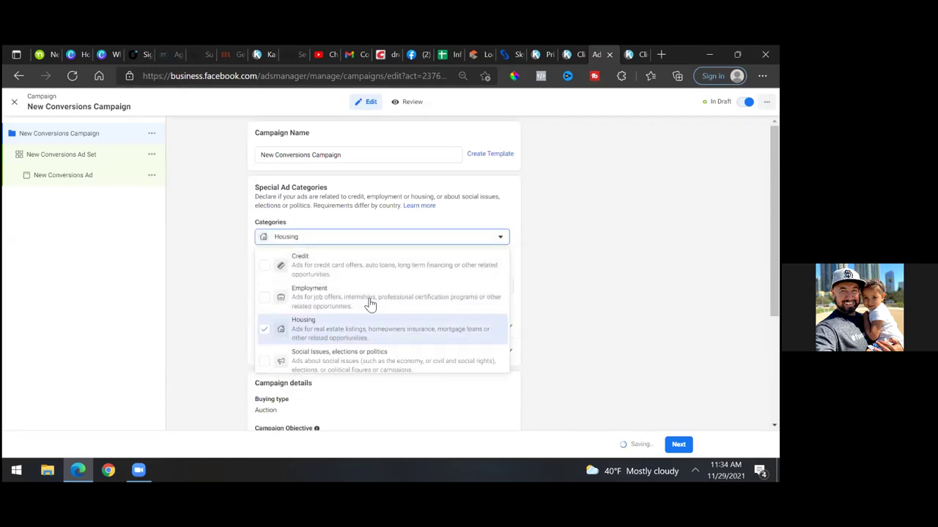
click(593, 262)
scroll(593, 261, down, 2)
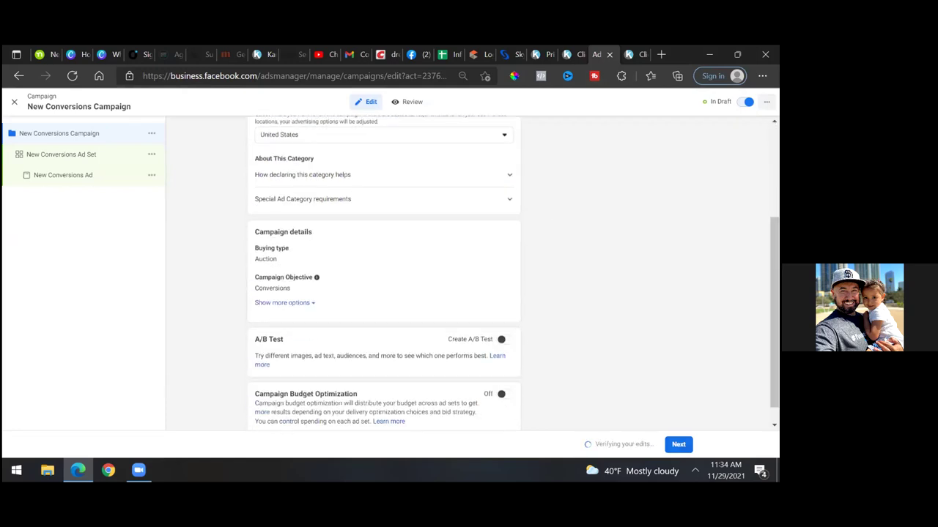
click(679, 444)
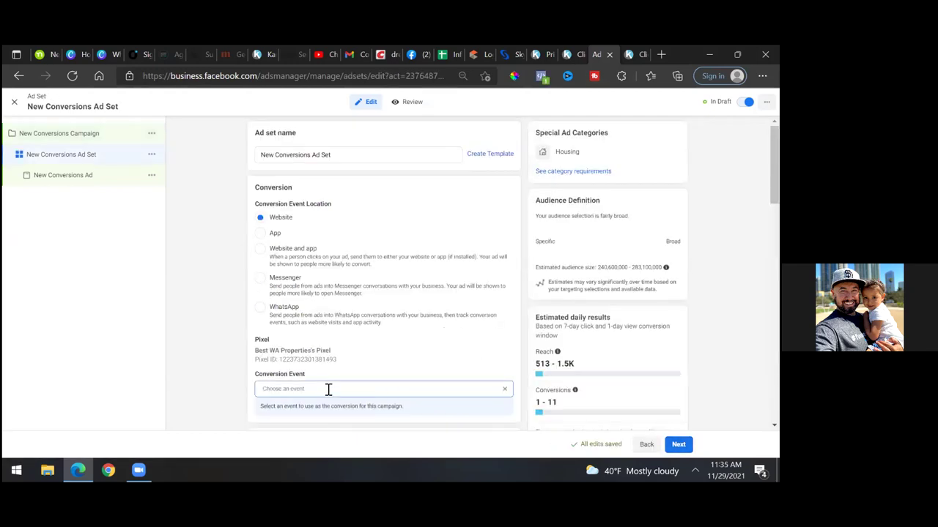
- Choose Realestate Express Leads as the ad set's conversion event
click(323, 391)
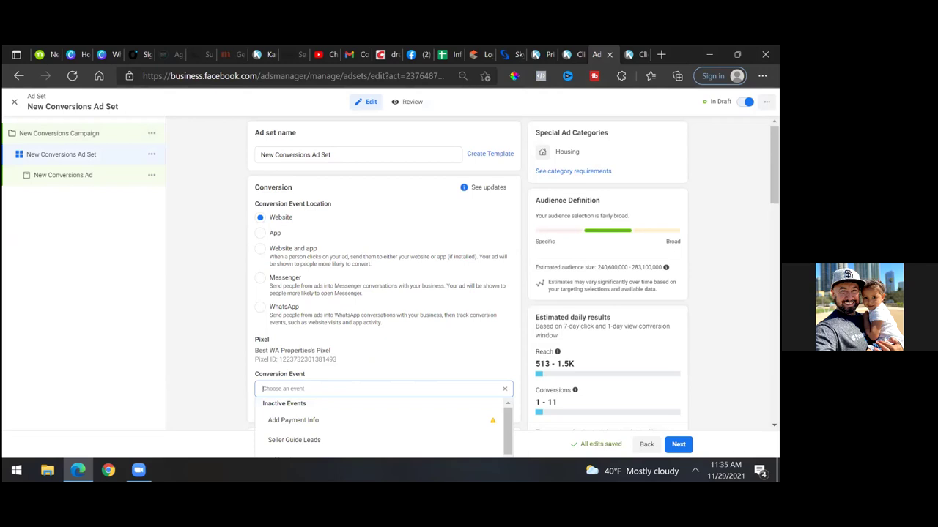
scroll(509, 440, down, 3)
scroll(509, 439, down, 3)
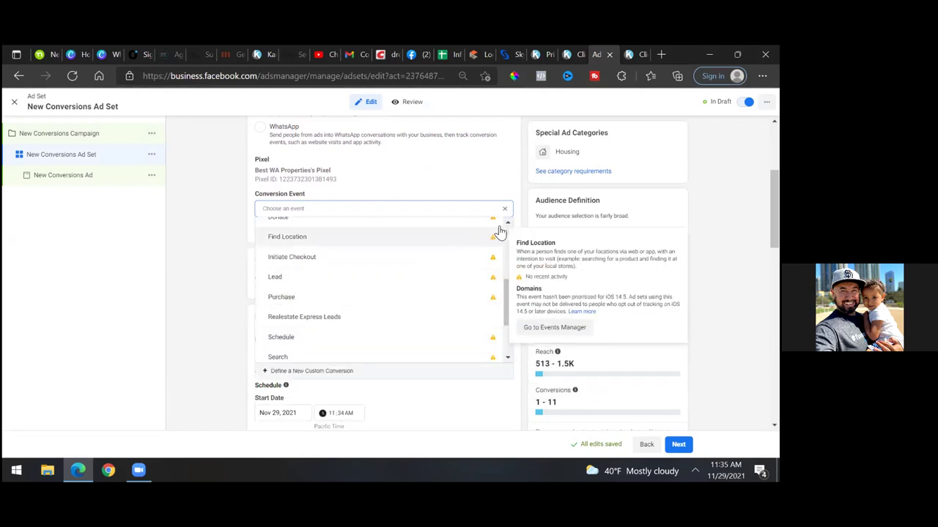
drag(505, 291, 504, 297)
click(352, 300)
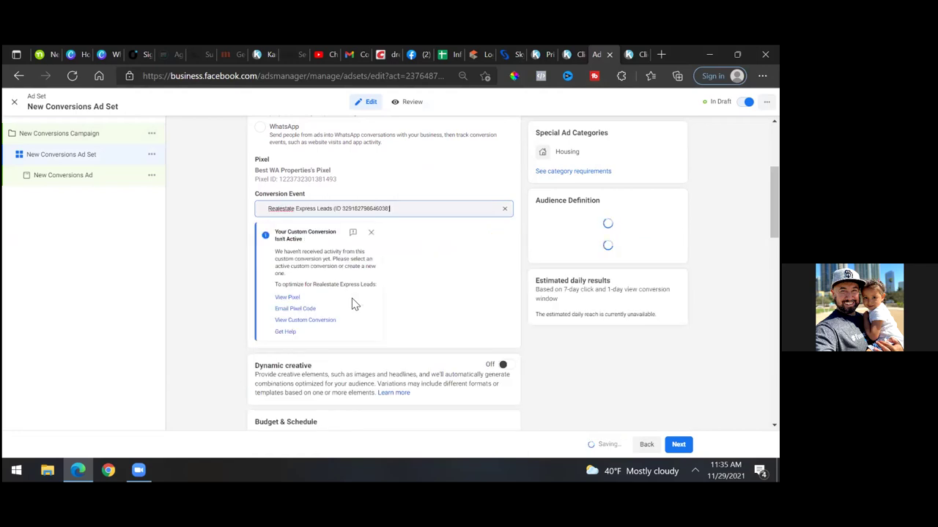